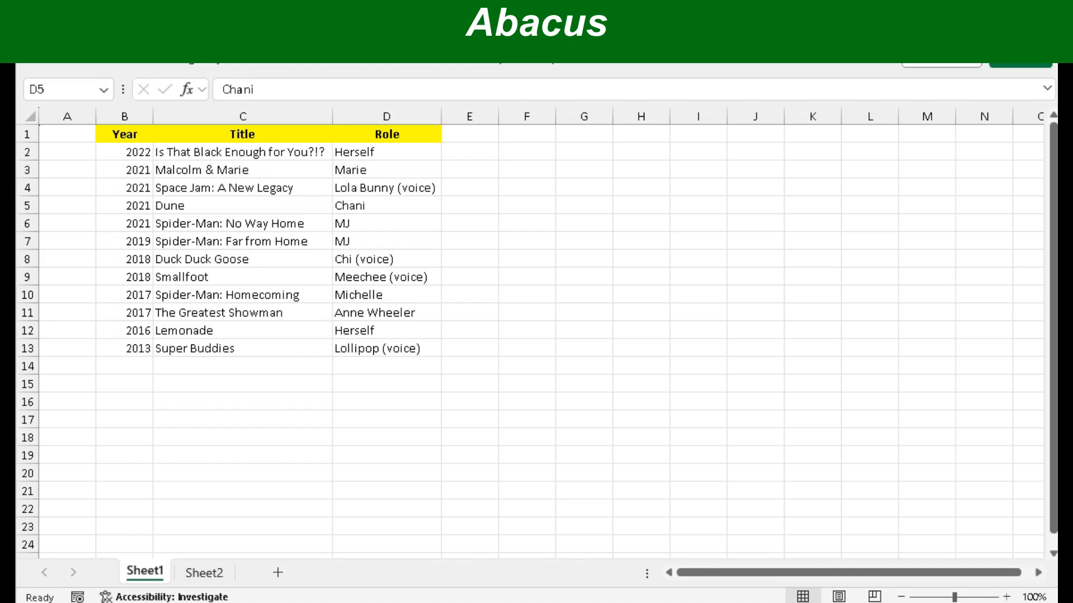
{"action": "left_click", "coordinate": [387, 205]}
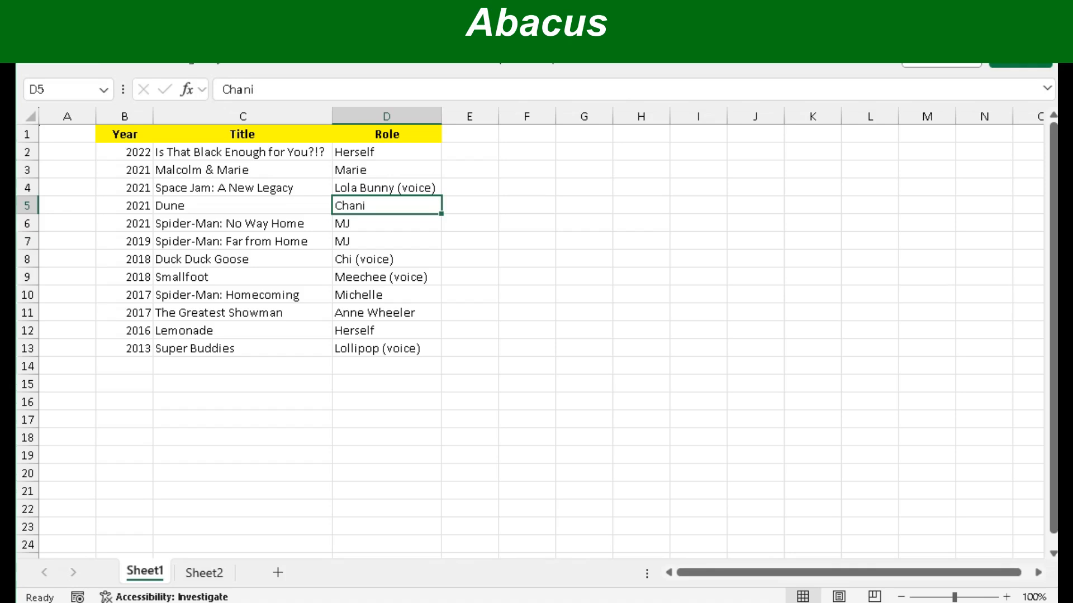
{"action": "key", "text": "Up"}
{"action": "key", "text": "Up"}
{"action": "key", "text": "Down"}
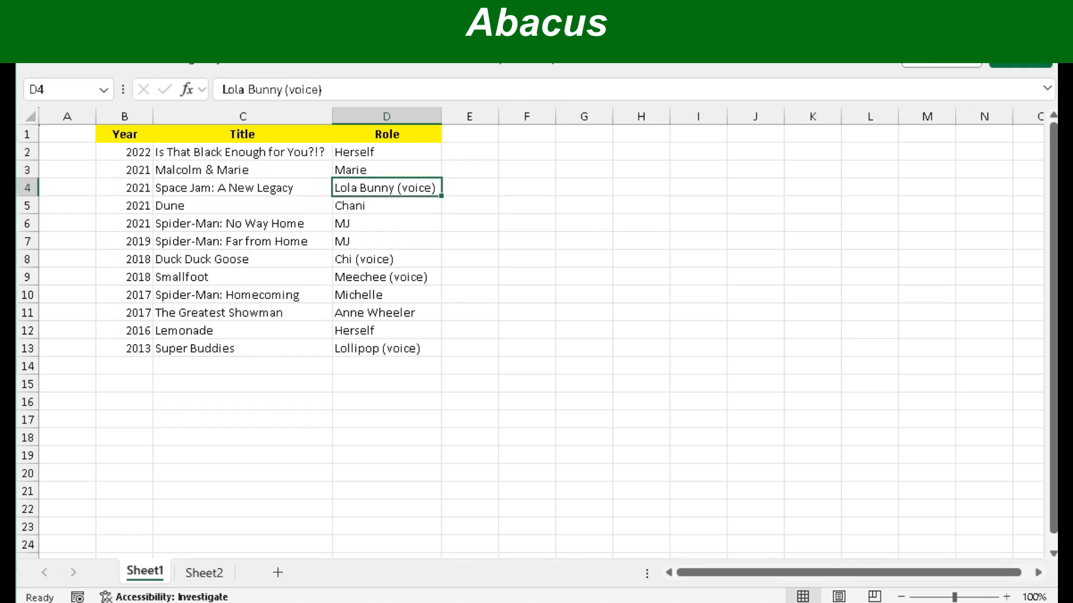
{"action": "key", "text": "Down"}
{"action": "key", "text": "Left"}
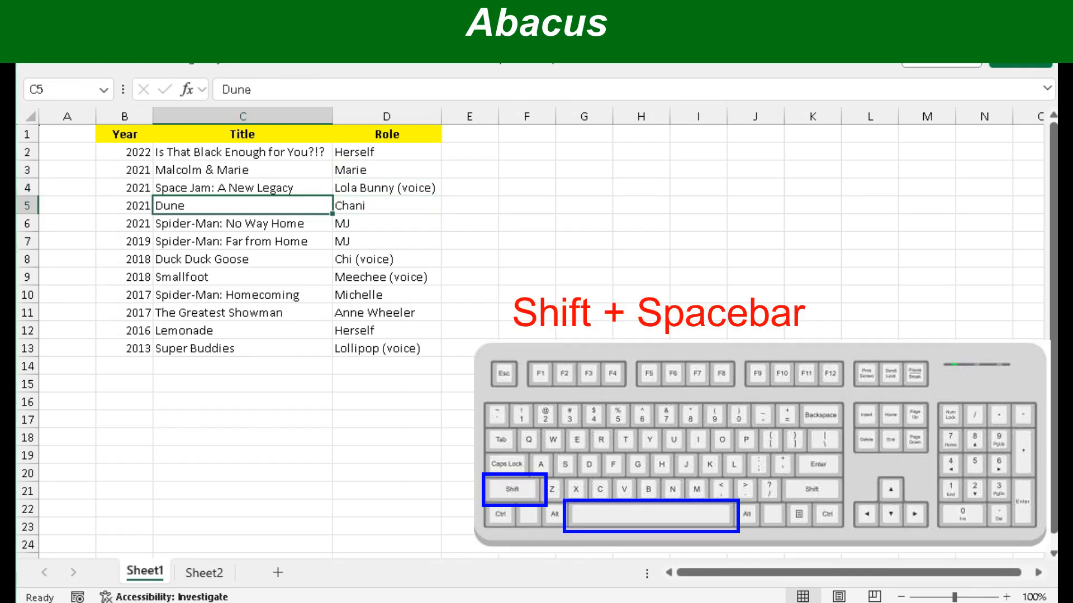
{"action": "key", "text": "shift+space"}
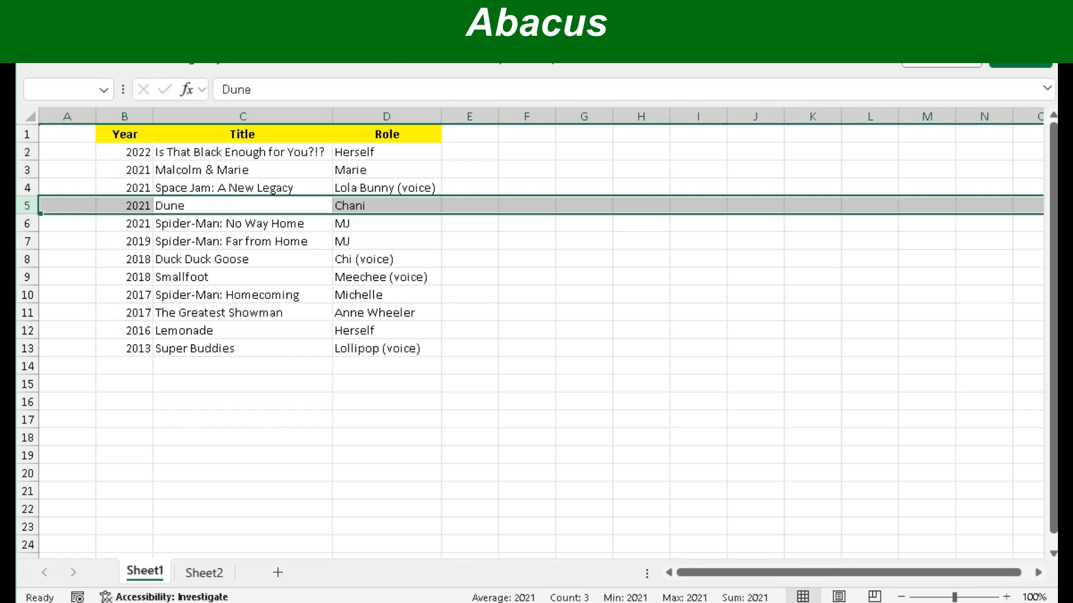
{"action": "key", "text": "Down"}
{"action": "key", "text": "Up"}
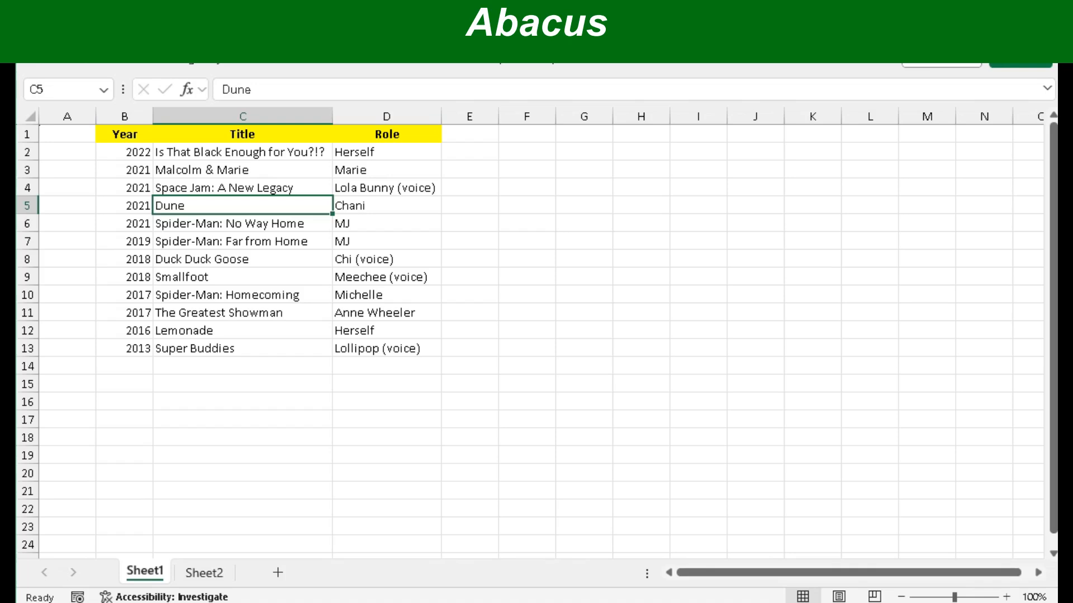
{"action": "left_click", "coordinate": [27, 206]}
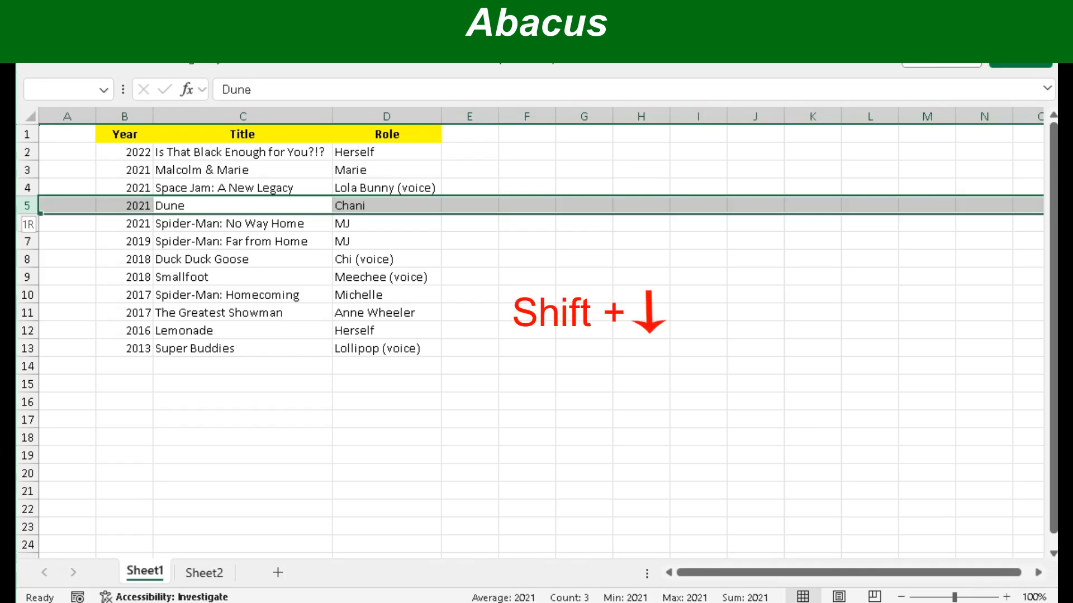
{"action": "key", "text": "shift+Down"}
{"action": "key", "text": "shift+Down"}
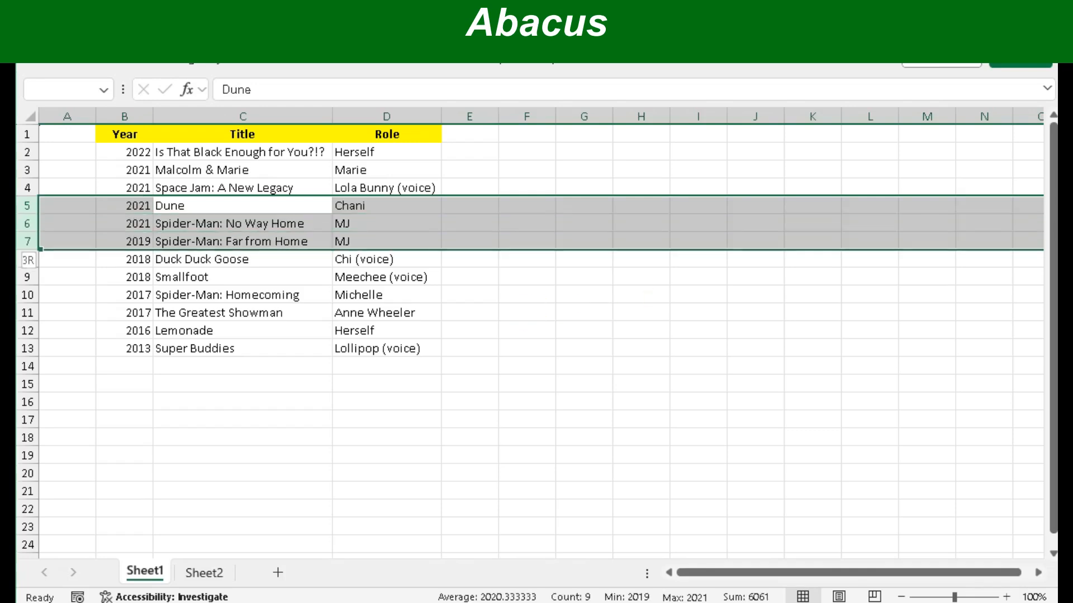
{"action": "key", "text": "shift+Up"}
{"action": "key", "text": "shift+Up"}
{"action": "key", "text": "shift+Up"}
{"action": "key", "text": "shift+Up"}
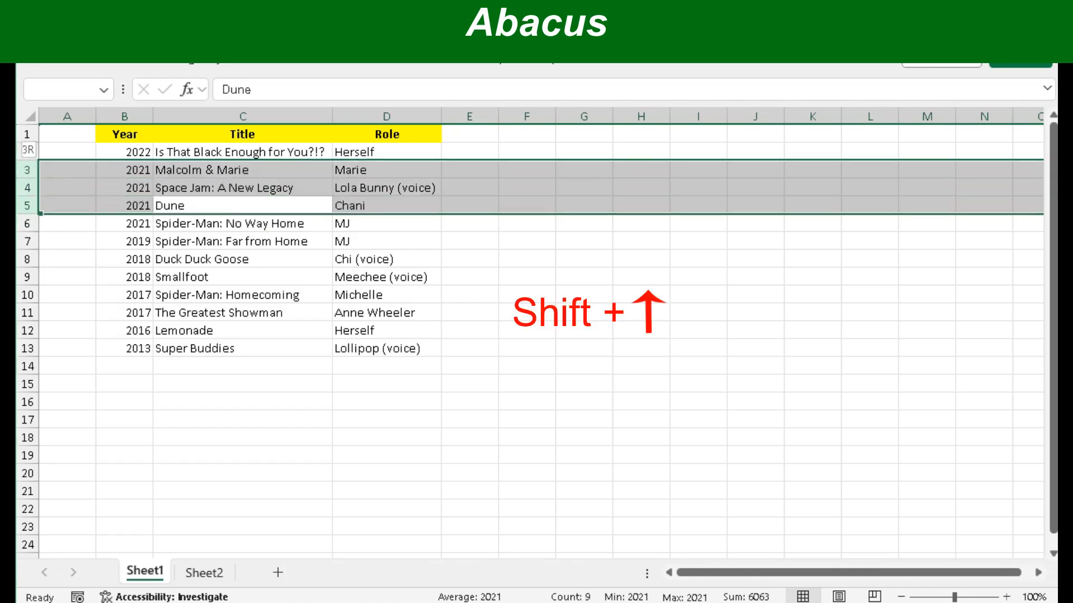
{"action": "key", "text": "shift+Down"}
{"action": "key", "text": "shift+Down"}
{"action": "key", "text": "shift+Down"}
{"action": "key", "text": "shift+Down"}
{"action": "key", "text": "shift+Down"}
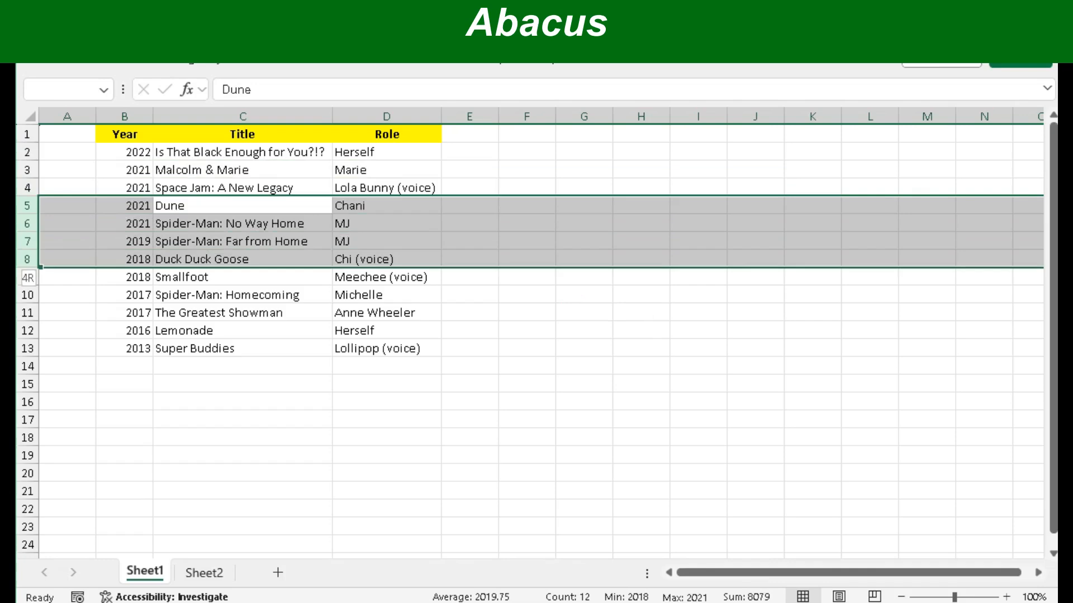
{"action": "key", "text": "shift+Up"}
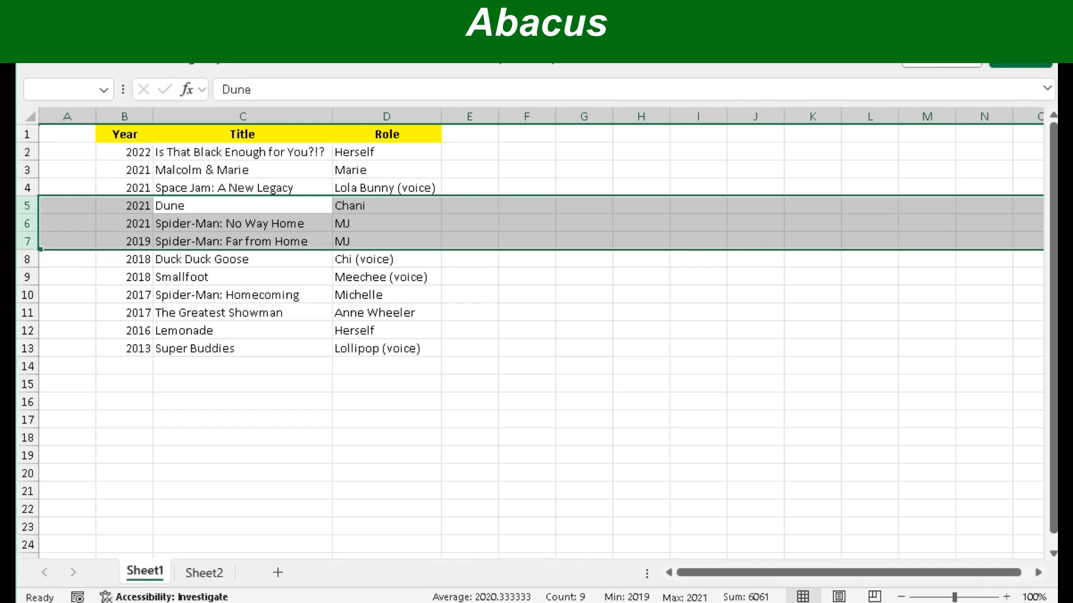
{"action": "left_click", "coordinate": [526, 205]}
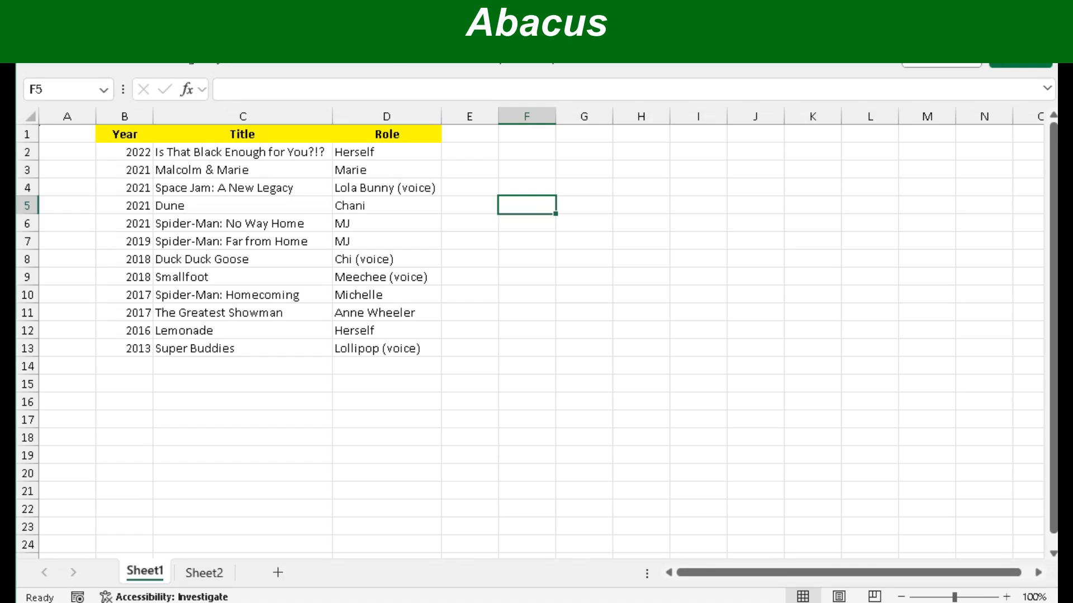
- Select the Dune row 5 and insert a blank row above it with Ctrl+Plus
{"action": "key", "text": "Left"}
{"action": "key", "text": "Left"}
{"action": "key", "text": "Left"}
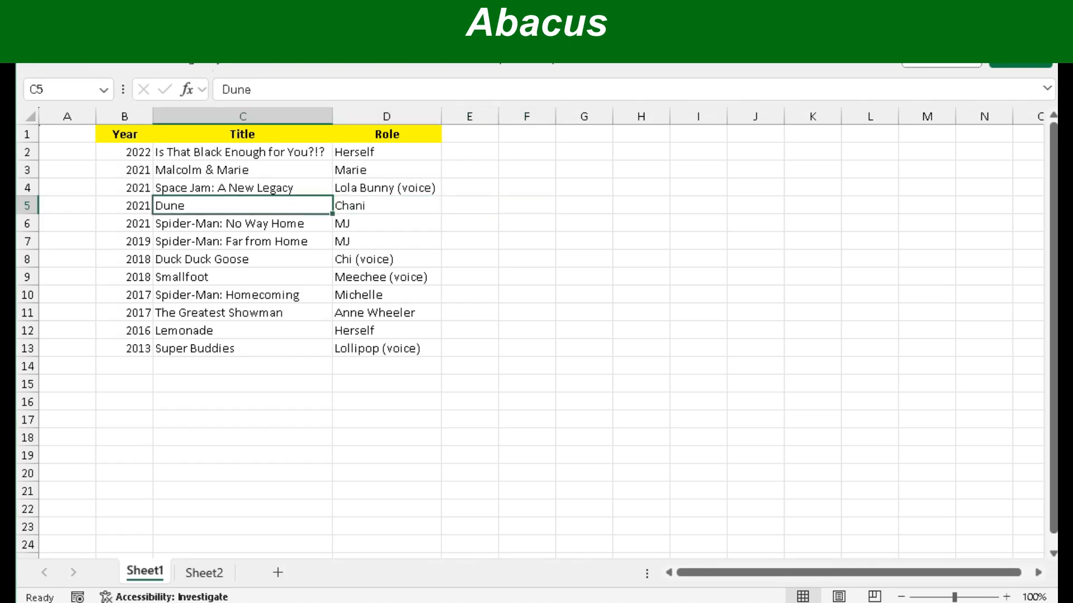
{"action": "left_click", "coordinate": [27, 206]}
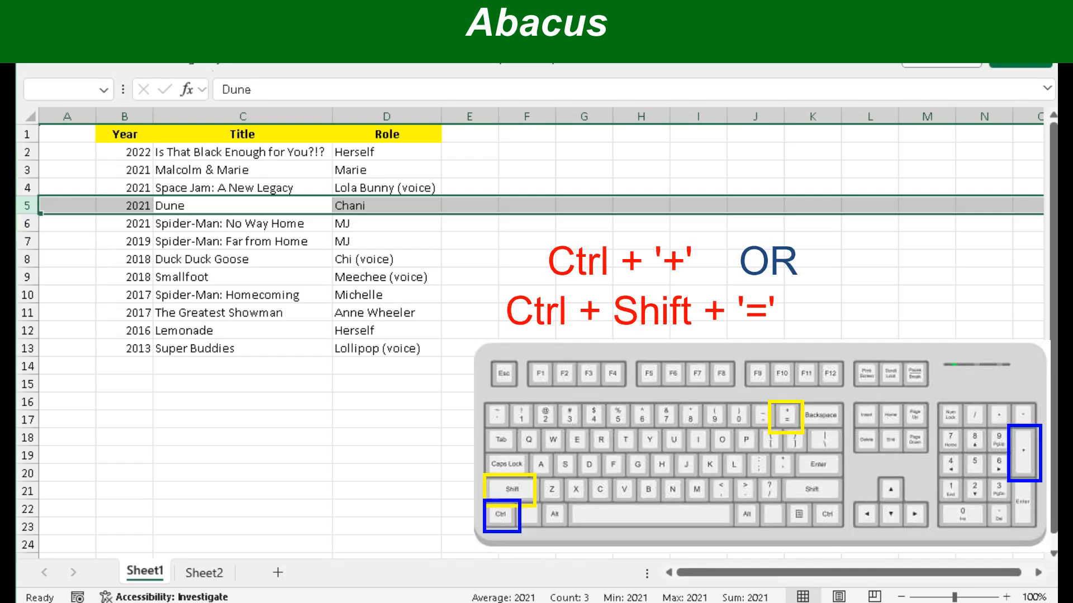
{"action": "key", "text": "ctrl+plus"}
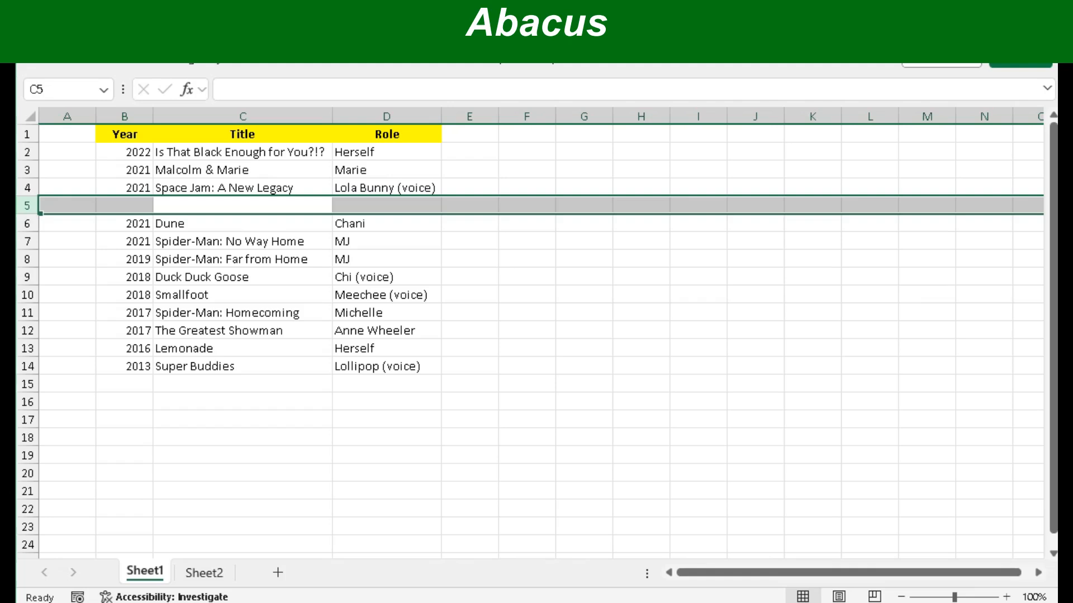
- Fill blank row 5 with 2024, Challengers, Tashi Duncan, then select the Dune row 6
{"action": "key", "text": "Down"}
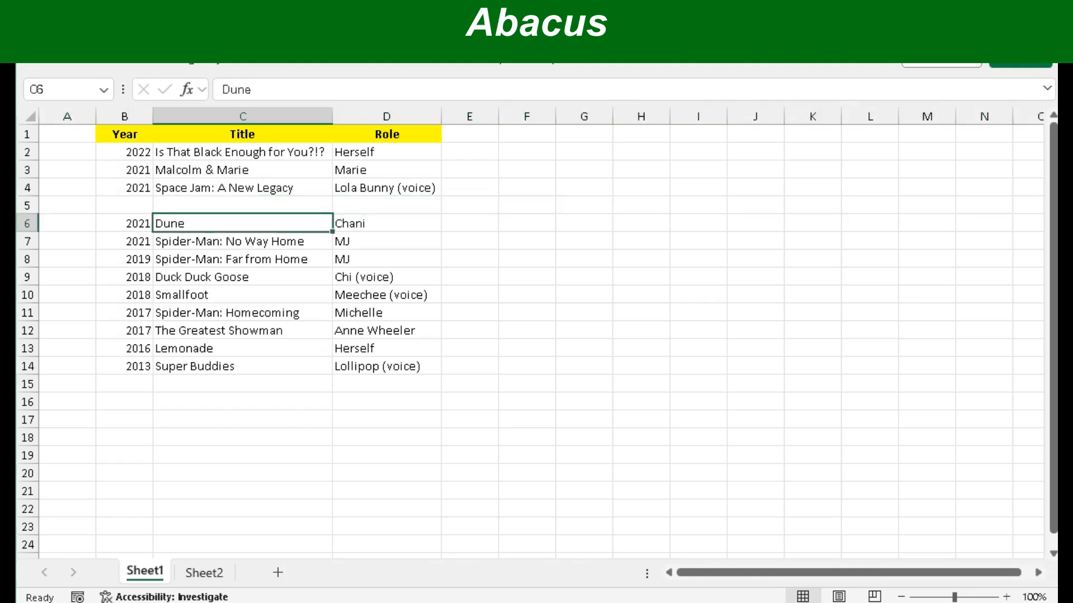
{"action": "key", "text": "Down"}
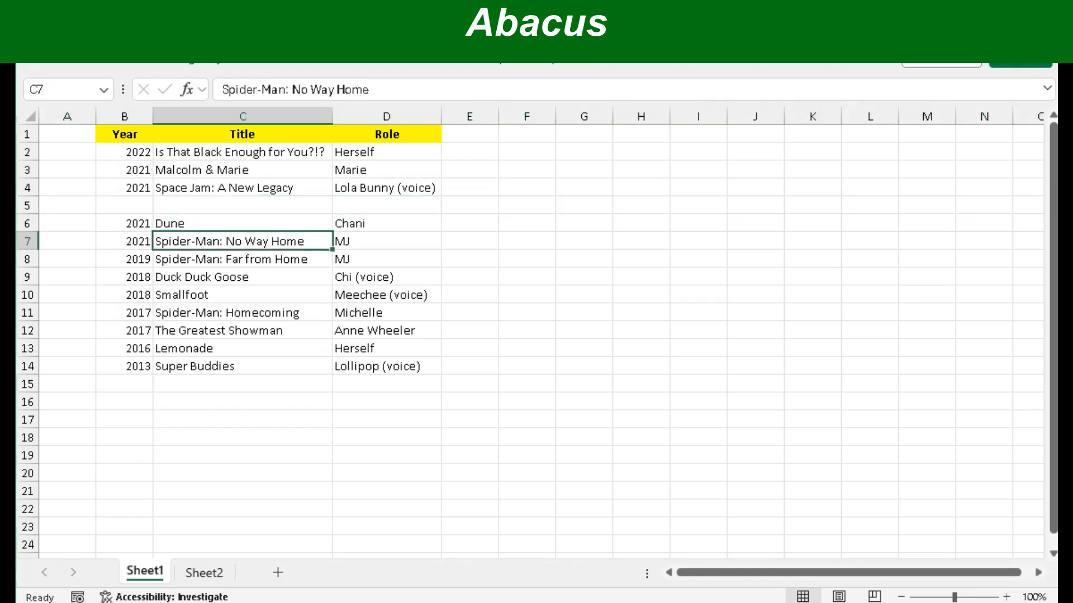
{"action": "key", "text": "Up"}
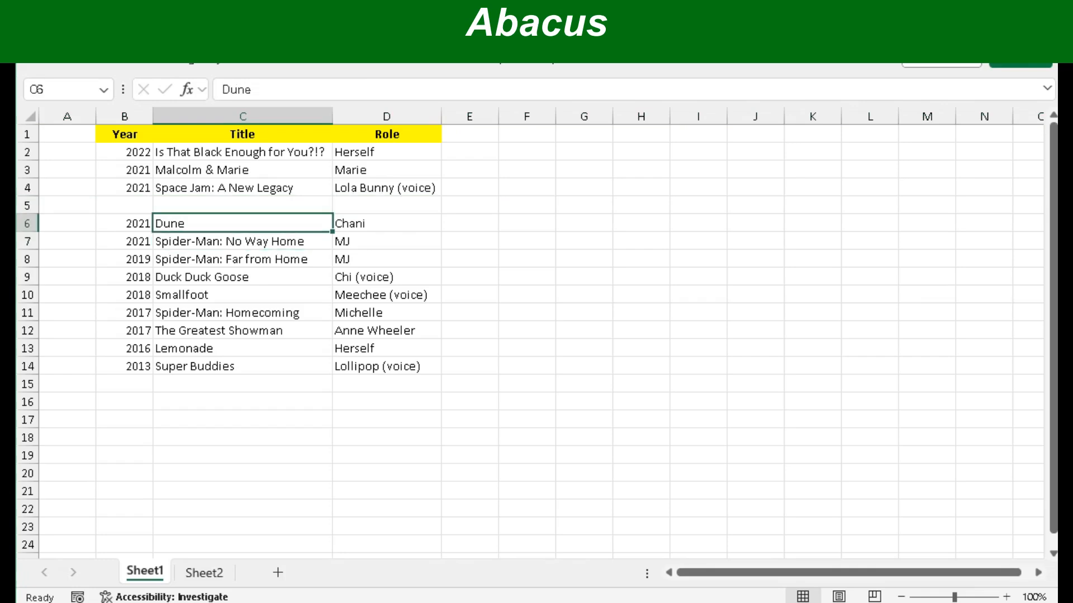
{"action": "key", "text": "Up"}
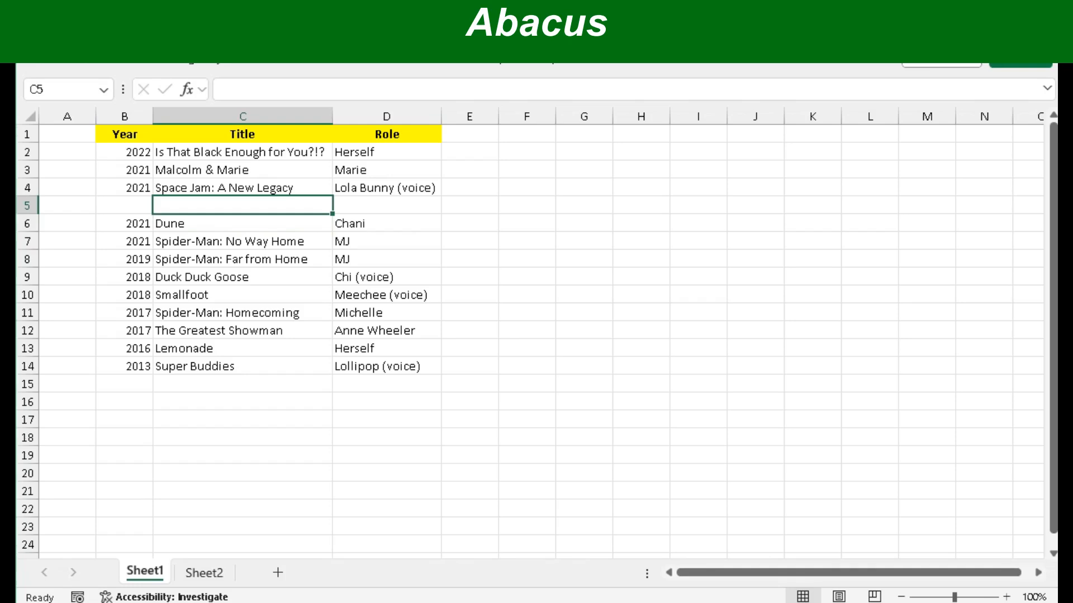
{"action": "key", "text": "Left"}
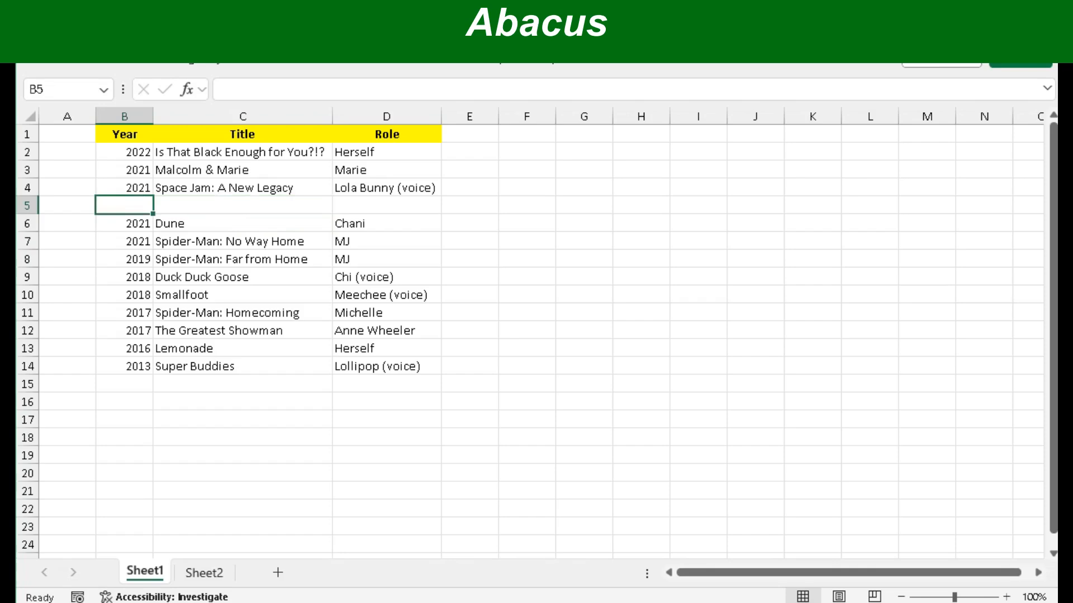
{"action": "type", "text": "2024"}
{"action": "key", "text": "Tab"}
{"action": "type", "text": "C"}
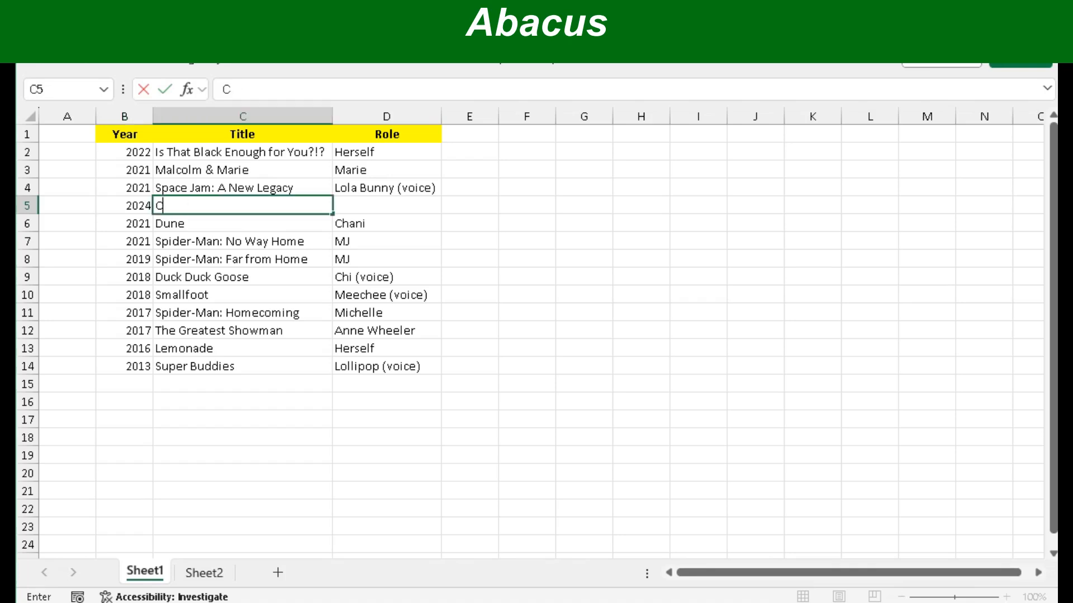
{"action": "type", "text": "hallengers"}
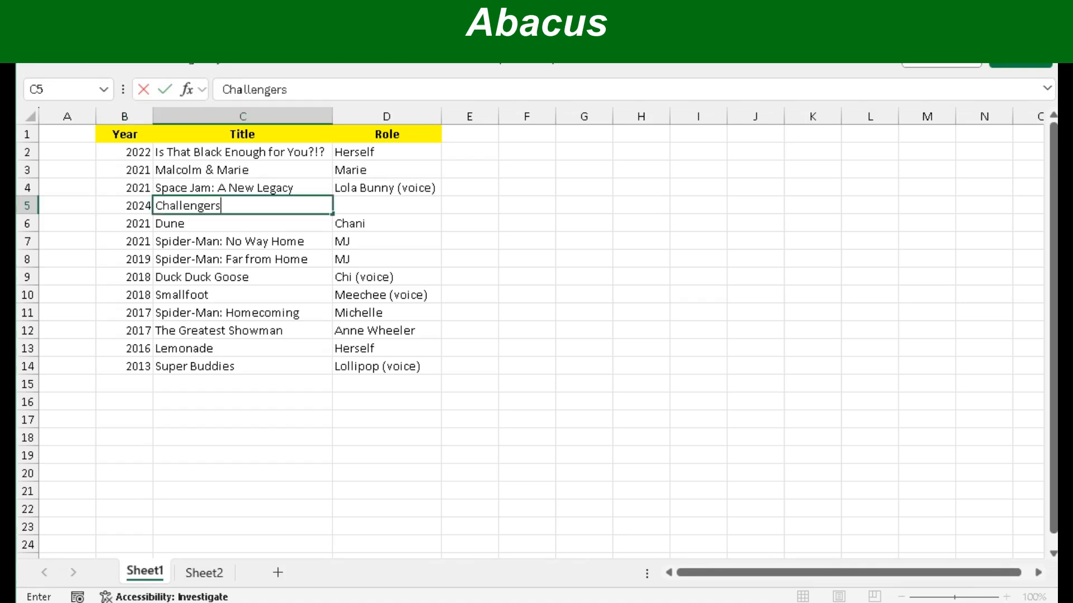
{"action": "key", "text": "Tab"}
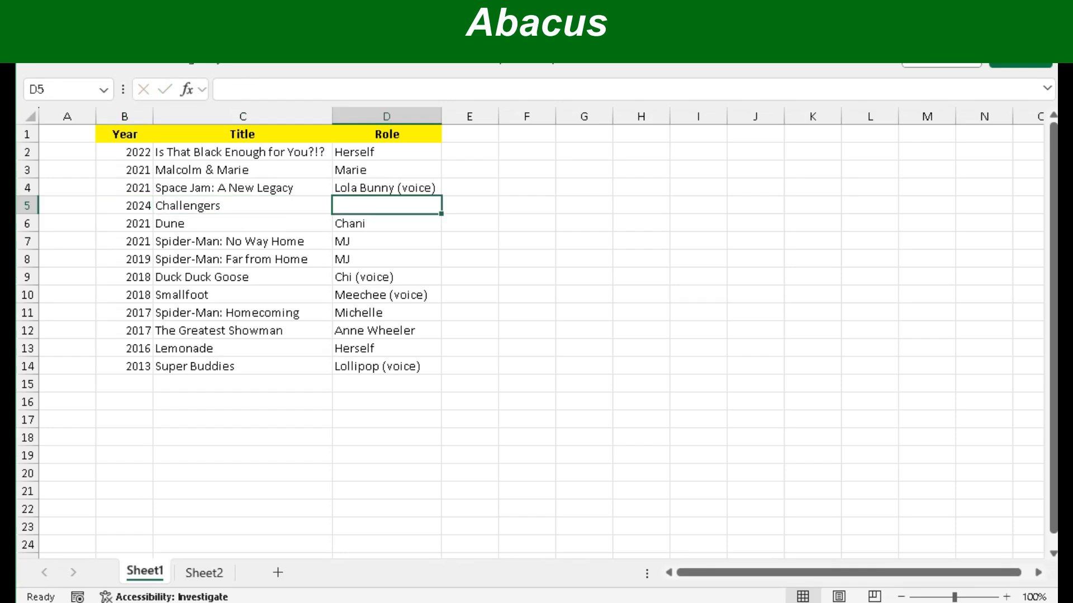
{"action": "type", "text": "Tashi "}
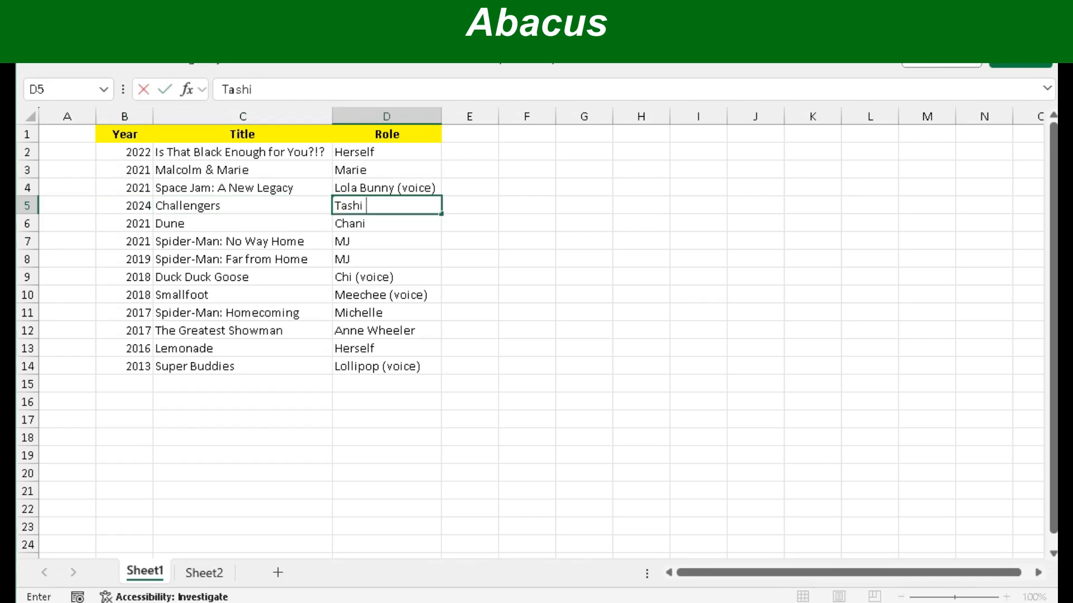
{"action": "type", "text": "Duncan"}
{"action": "key", "text": "Return"}
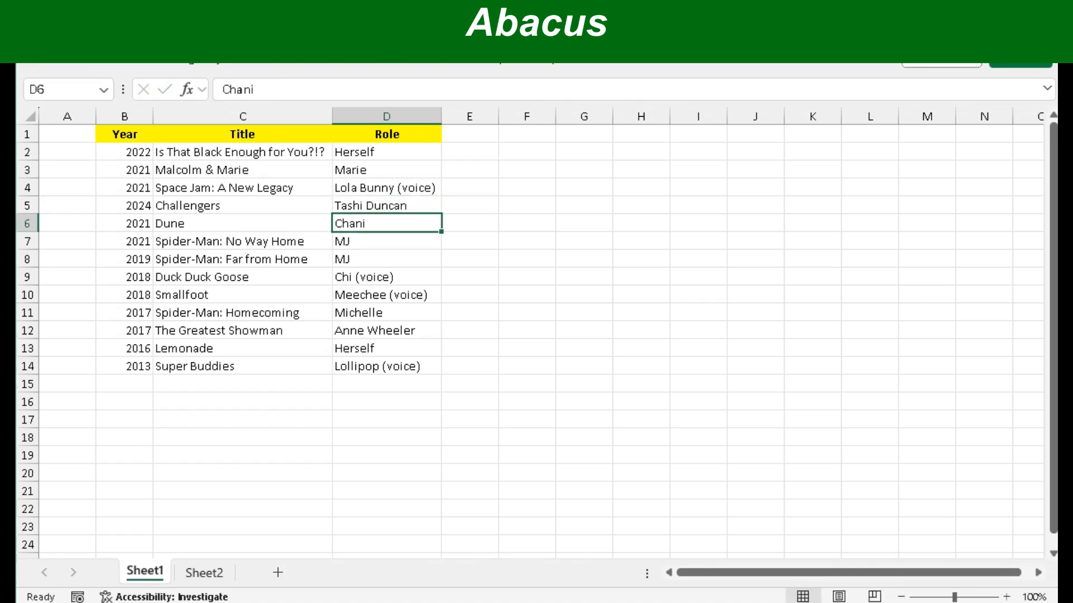
{"action": "left_click", "coordinate": [27, 224]}
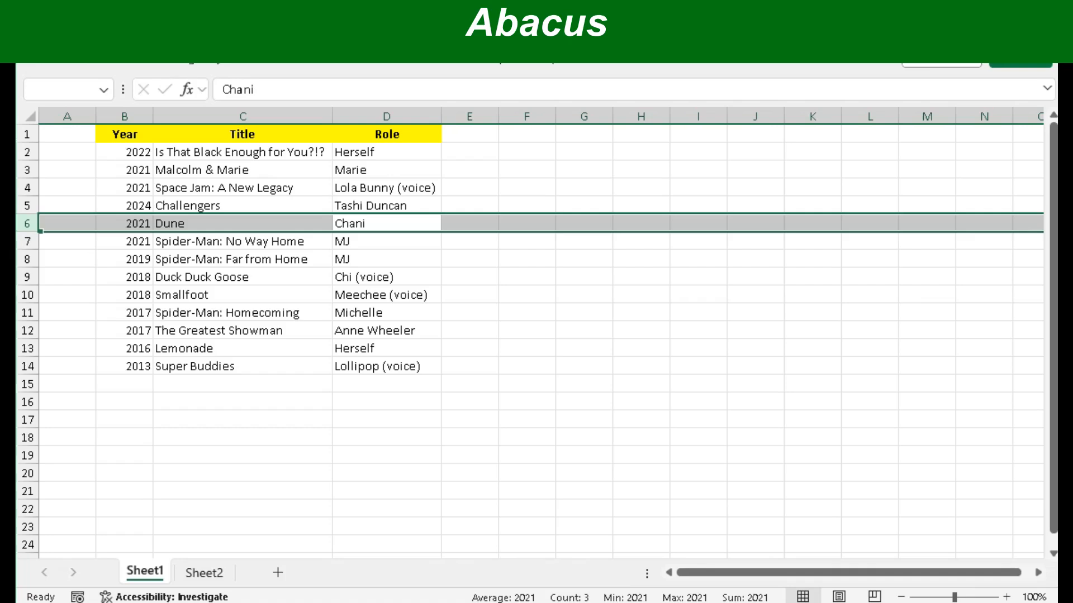
- Insert four blank rows above Dune, moving it to row 10, then return to Challengers cell B5
{"action": "key", "text": "ctrl+plus"}
{"action": "key", "text": "ctrl+plus"}
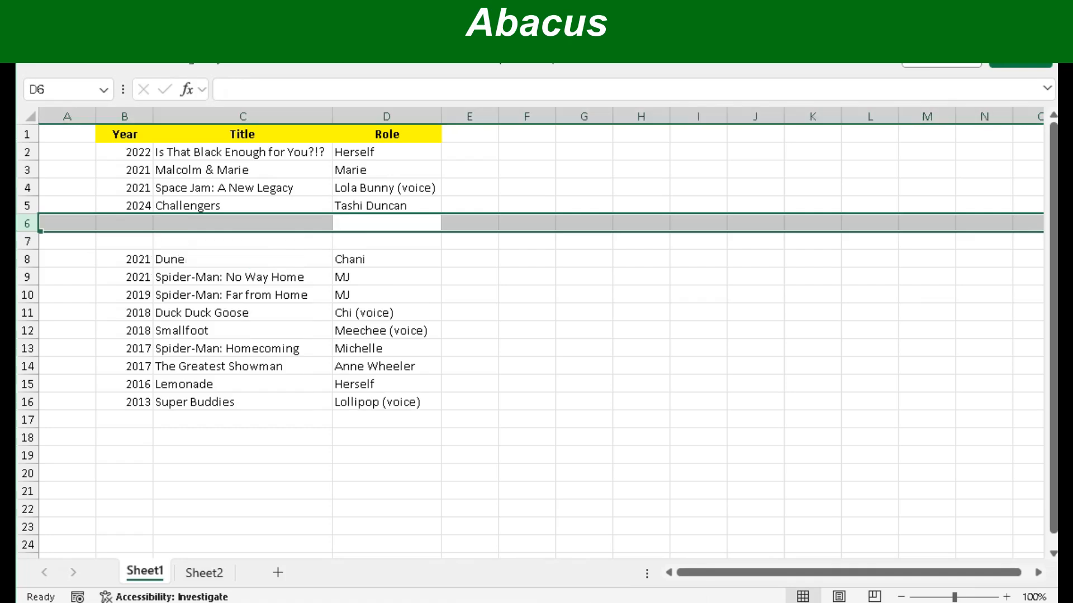
{"action": "key", "text": "ctrl+plus"}
{"action": "key", "text": "ctrl+plus"}
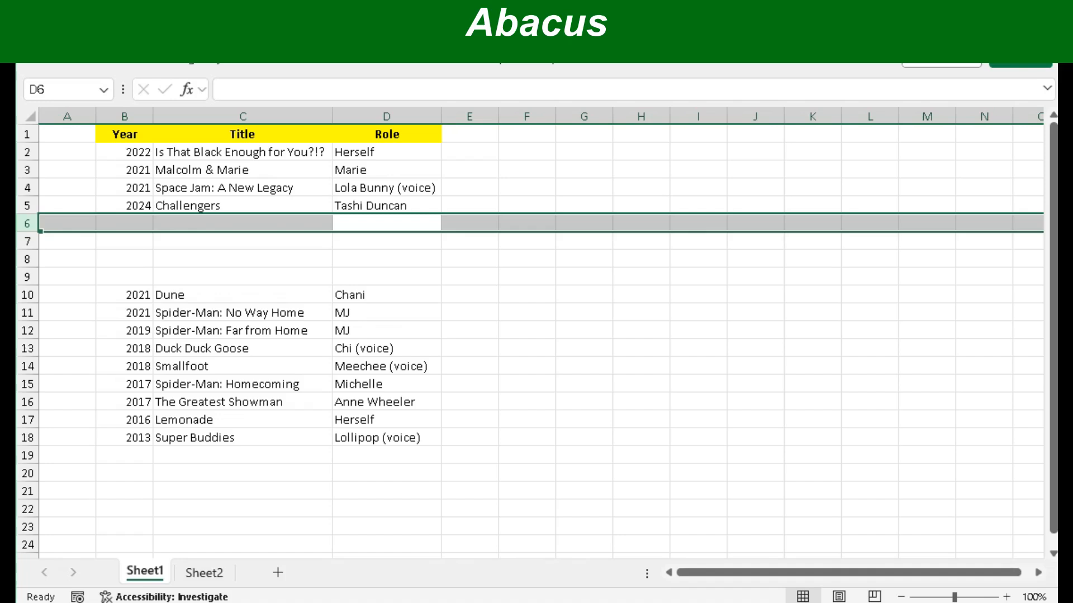
{"action": "left_click", "coordinate": [242, 258]}
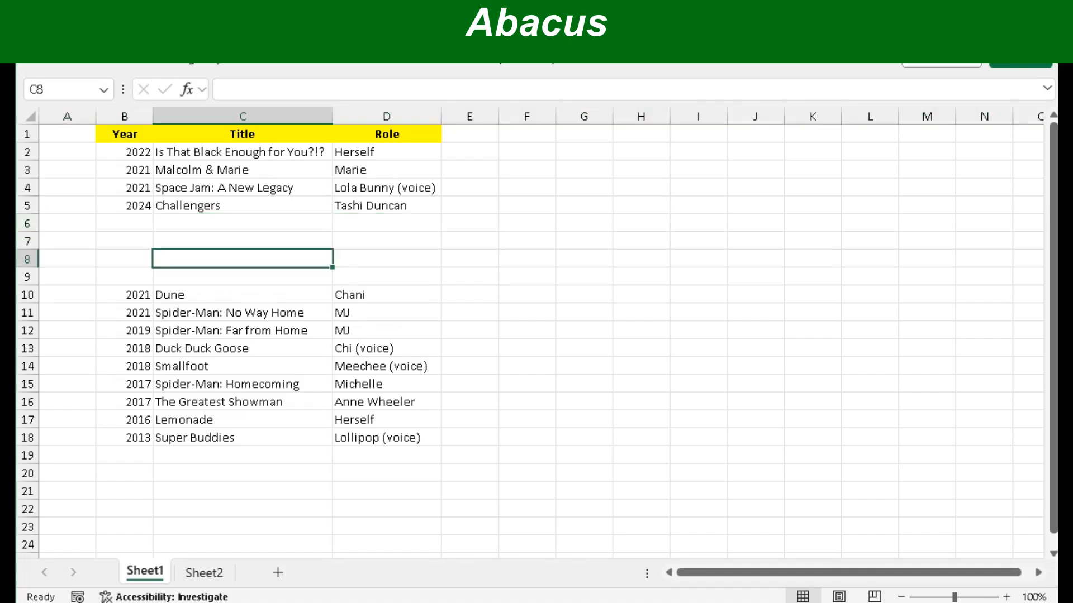
{"action": "left_click", "coordinate": [27, 223]}
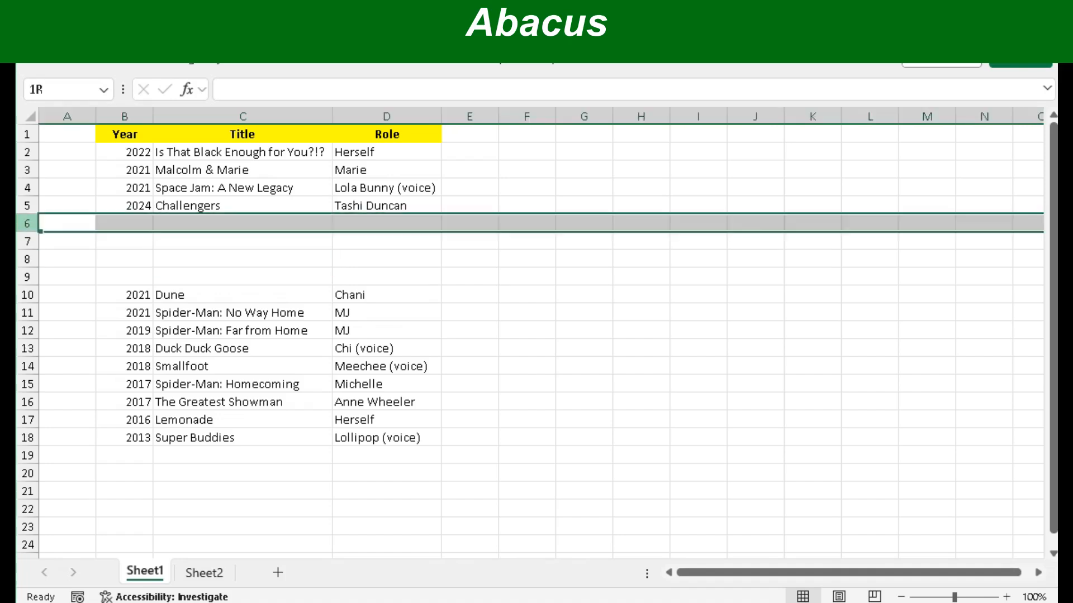
{"action": "left_click", "coordinate": [124, 240]}
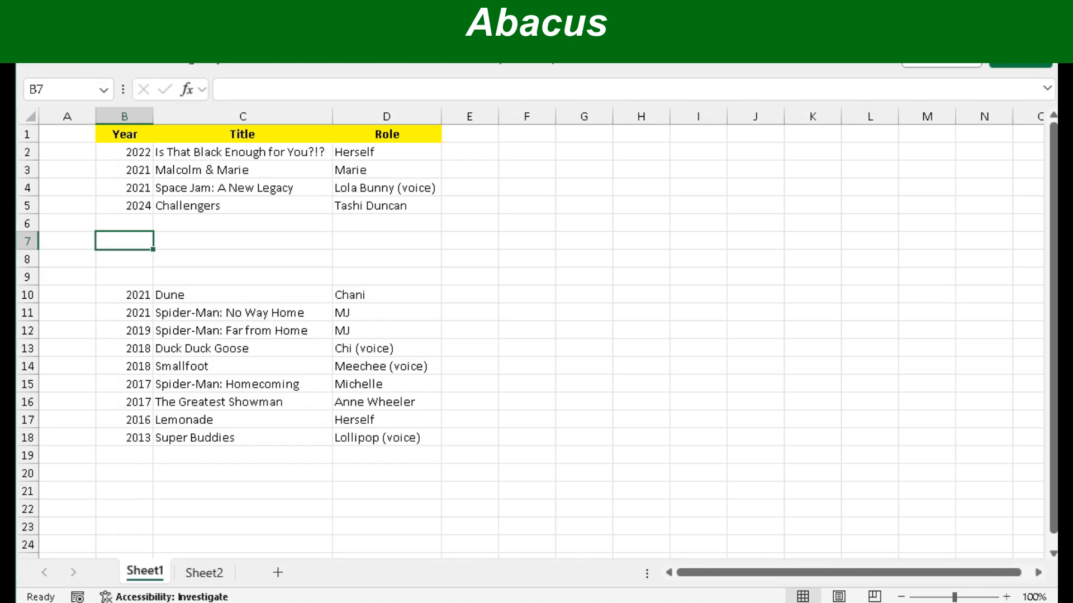
{"action": "left_click", "coordinate": [124, 223]}
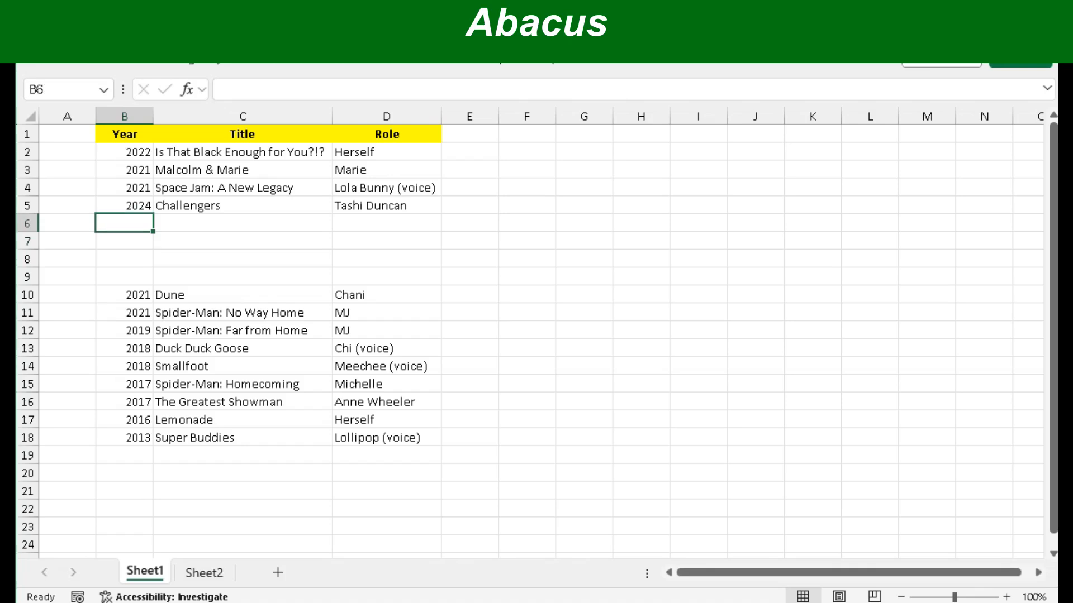
{"action": "left_click", "coordinate": [124, 205]}
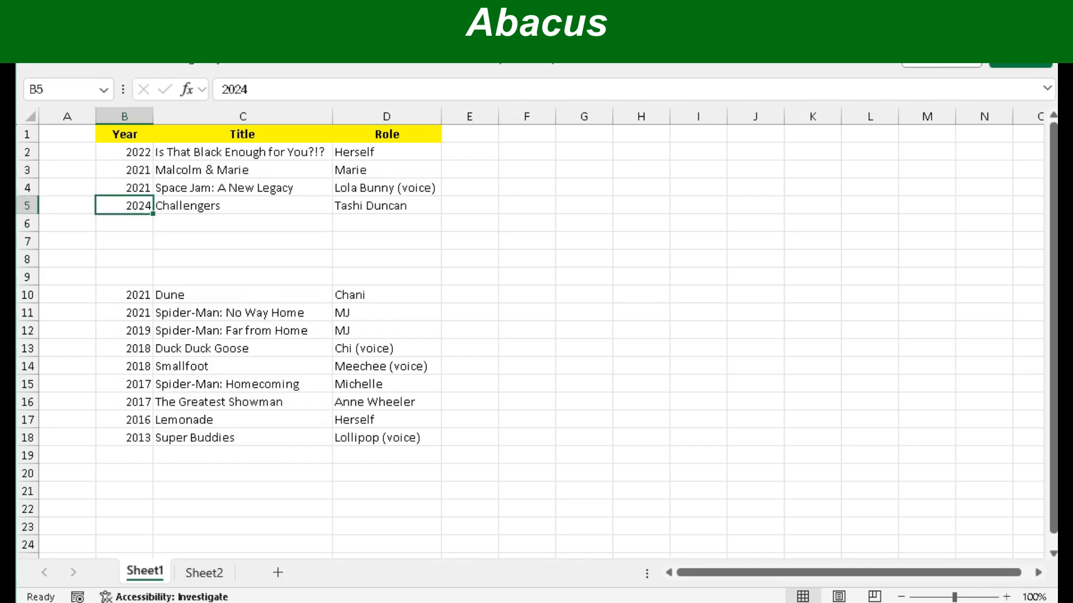
- Clear and restore the Challengers row 5, then delete the whole row with Ctrl+-
{"action": "key", "text": "shift+space"}
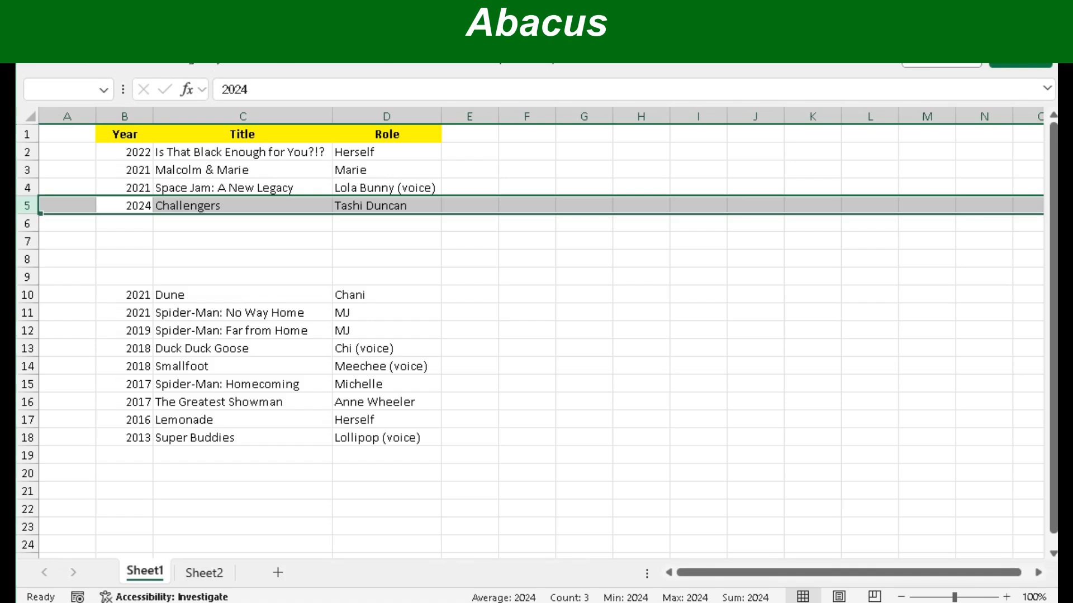
{"action": "key", "text": "Delete"}
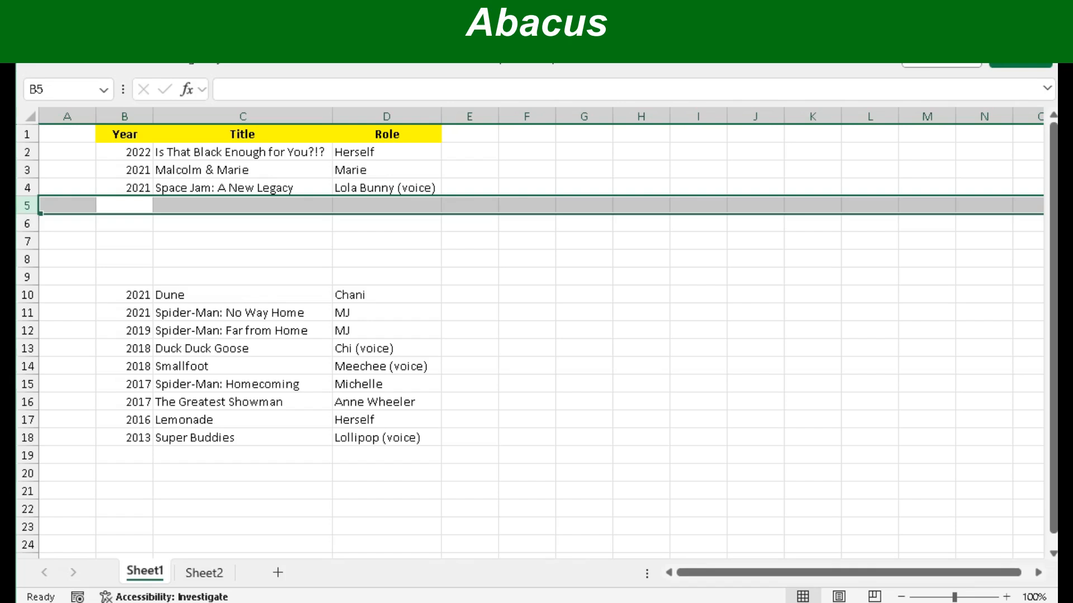
{"action": "key", "text": "ctrl+z"}
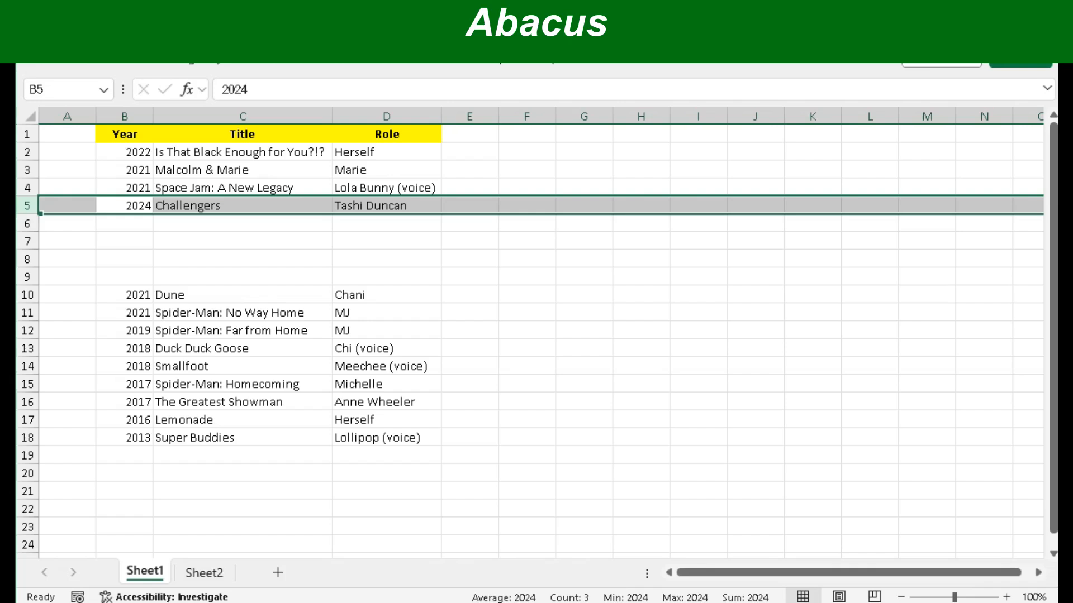
{"action": "key", "text": "ctrl+minus"}
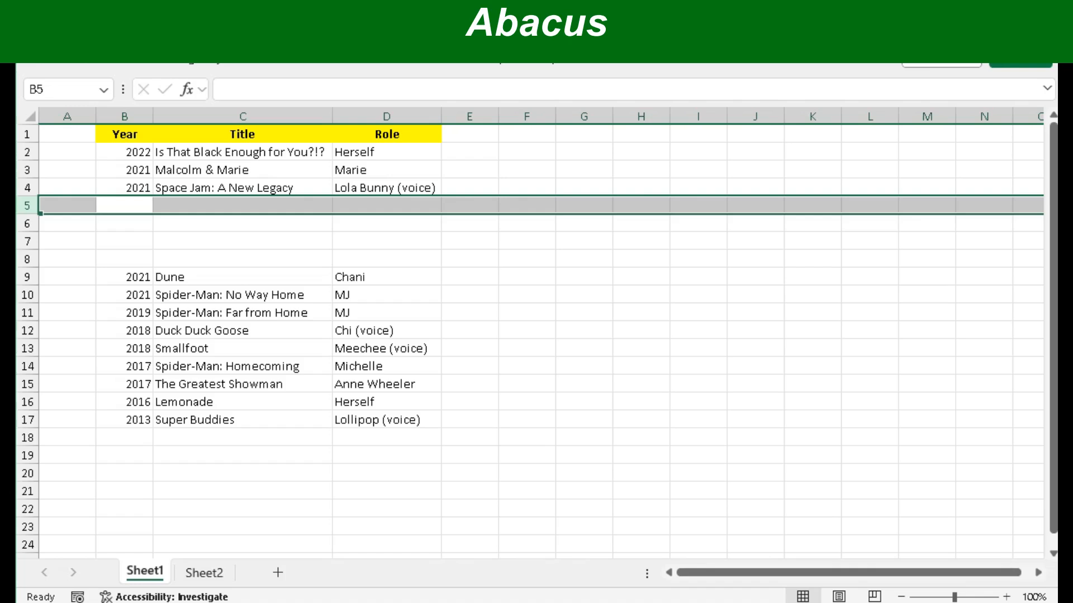
{"action": "key", "text": "Right"}
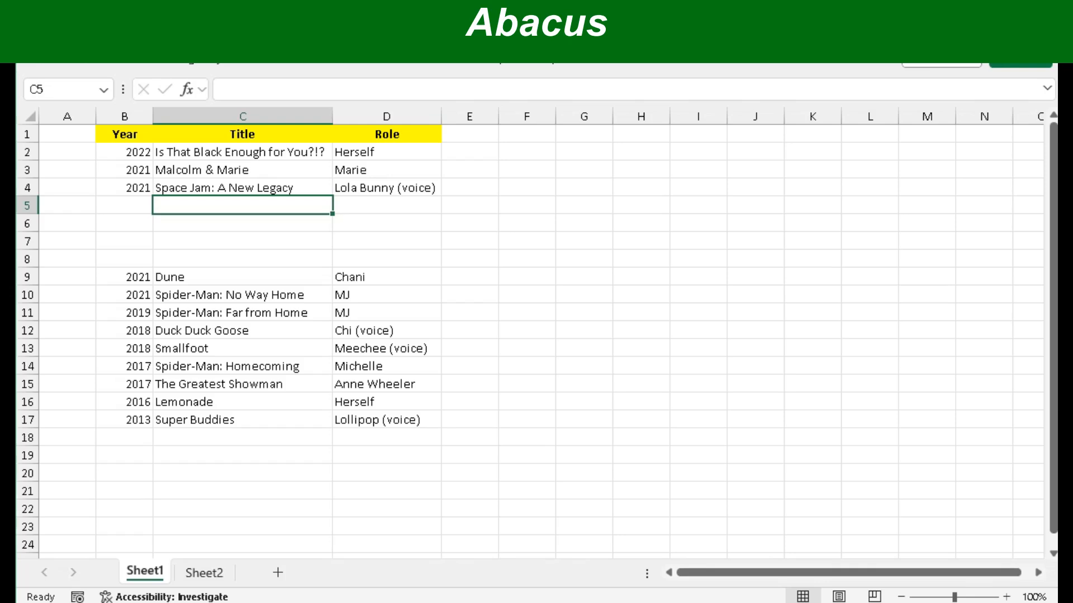
- Select empty rows 5–8 and delete them so Dune returns to row 5
{"action": "left_click", "coordinate": [27, 206]}
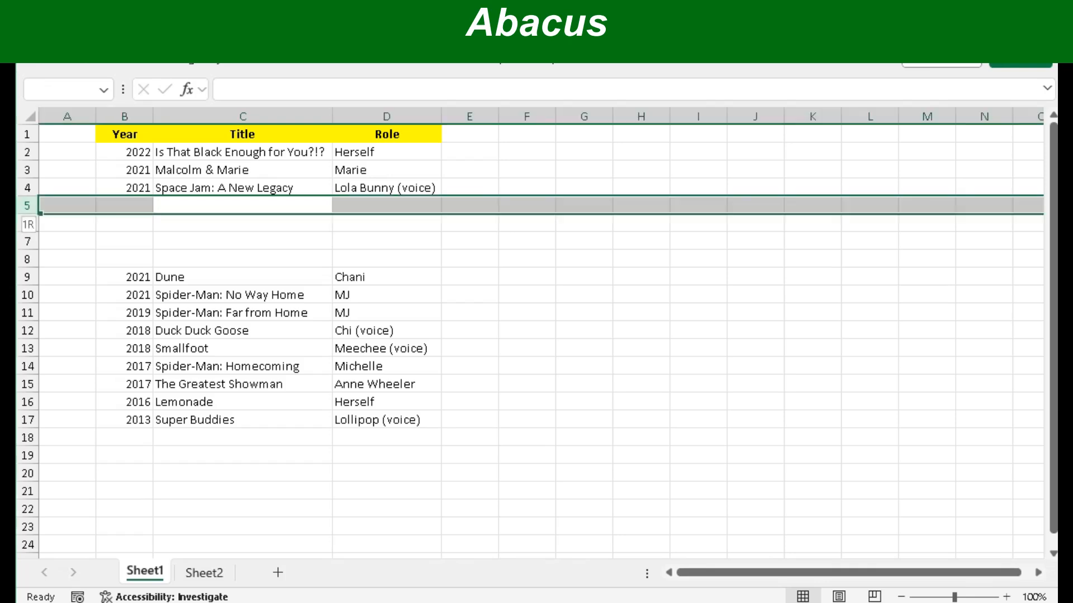
{"action": "left_click_drag", "start_coordinate": [26, 212], "coordinate": [27, 263]}
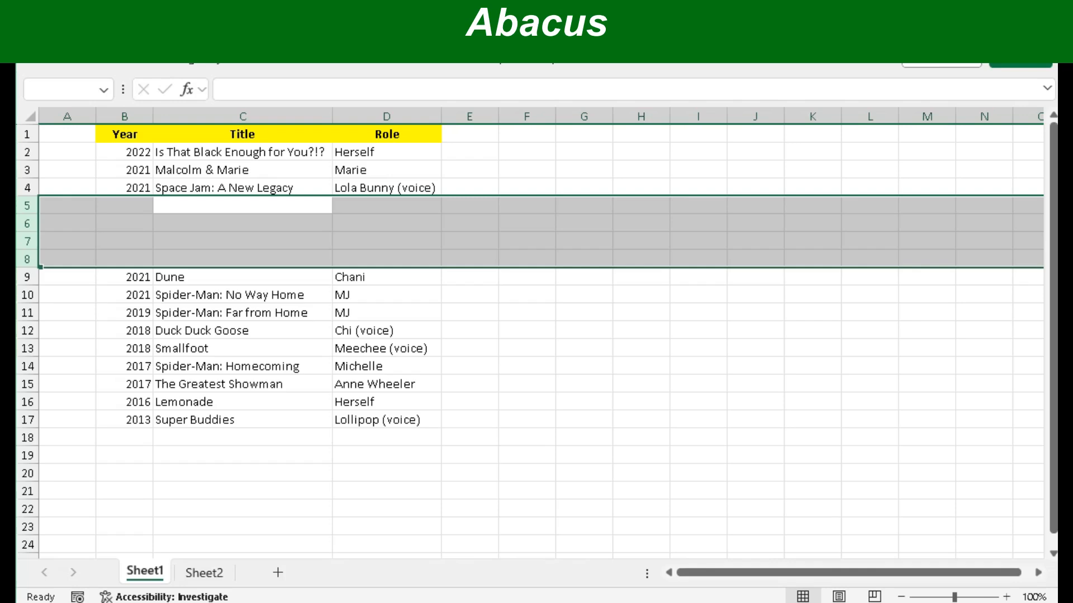
{"action": "key", "text": "ctrl+minus"}
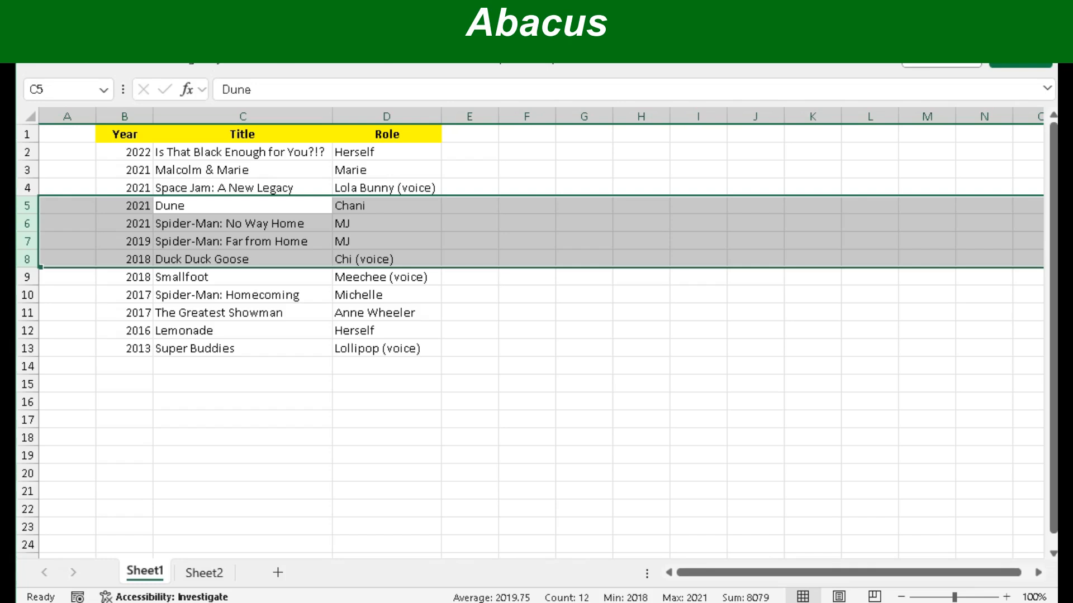
- Select the whole row 5 holding Dune (2021)
{"action": "key", "text": "Right"}
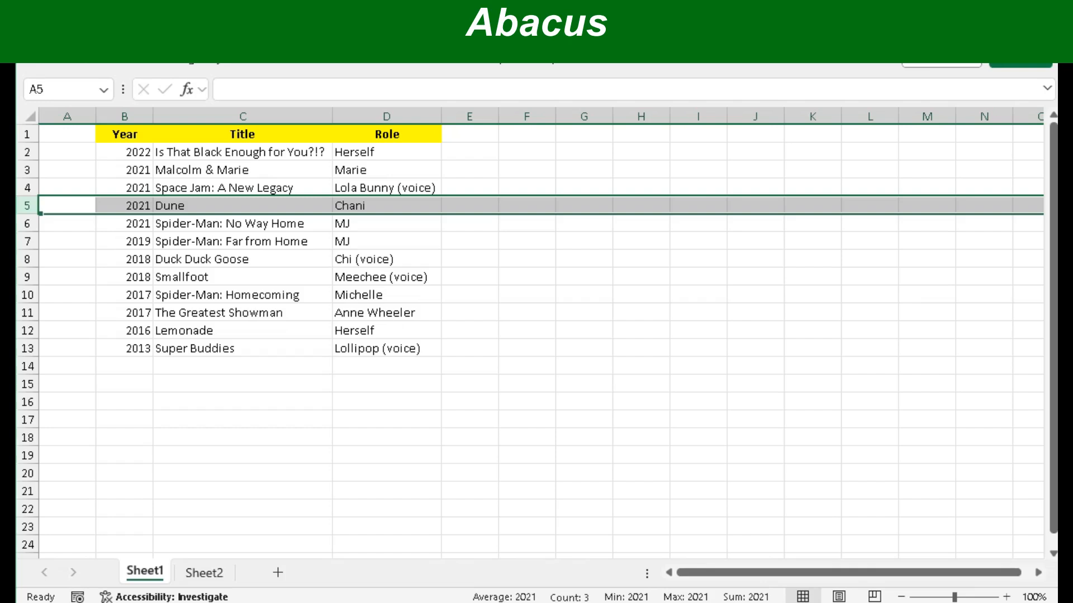
{"action": "left_click", "coordinate": [124, 224]}
{"action": "left_click", "coordinate": [124, 206]}
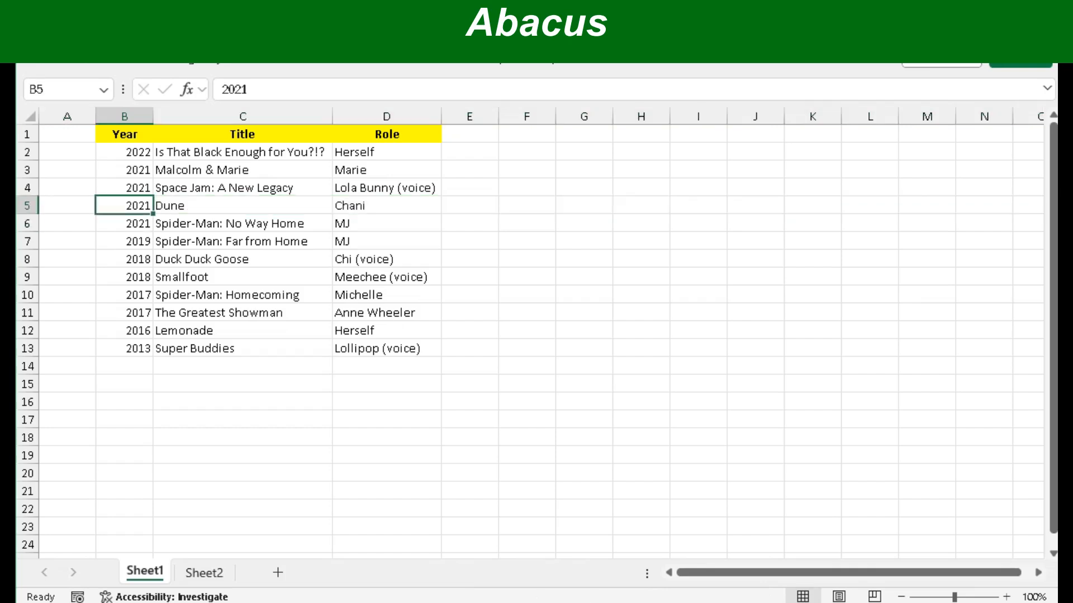
{"action": "left_click", "coordinate": [387, 206]}
{"action": "left_click", "coordinate": [243, 206]}
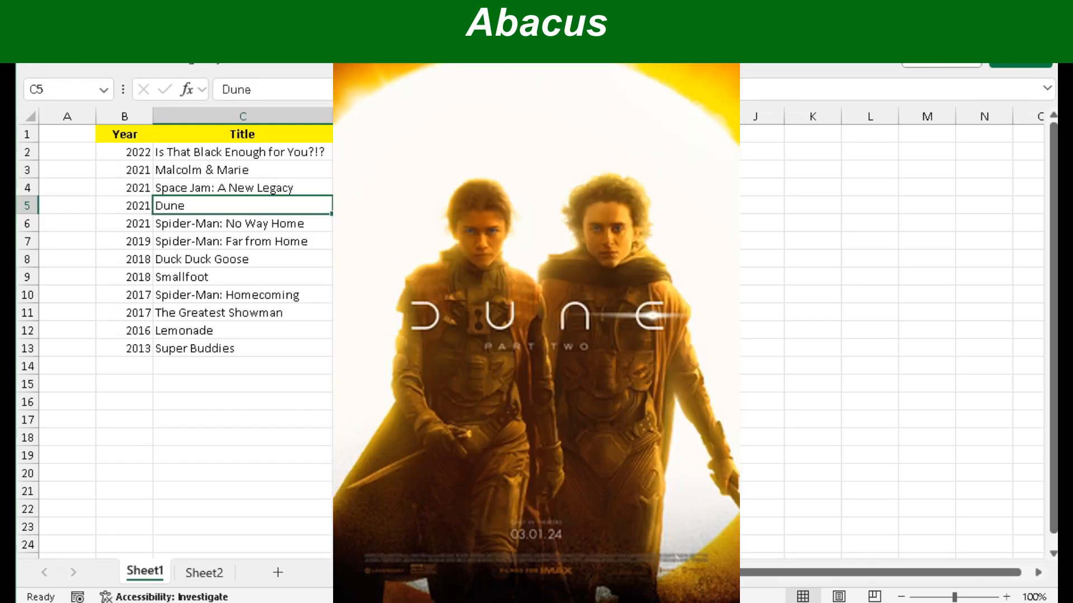
{"action": "left_click", "coordinate": [27, 205]}
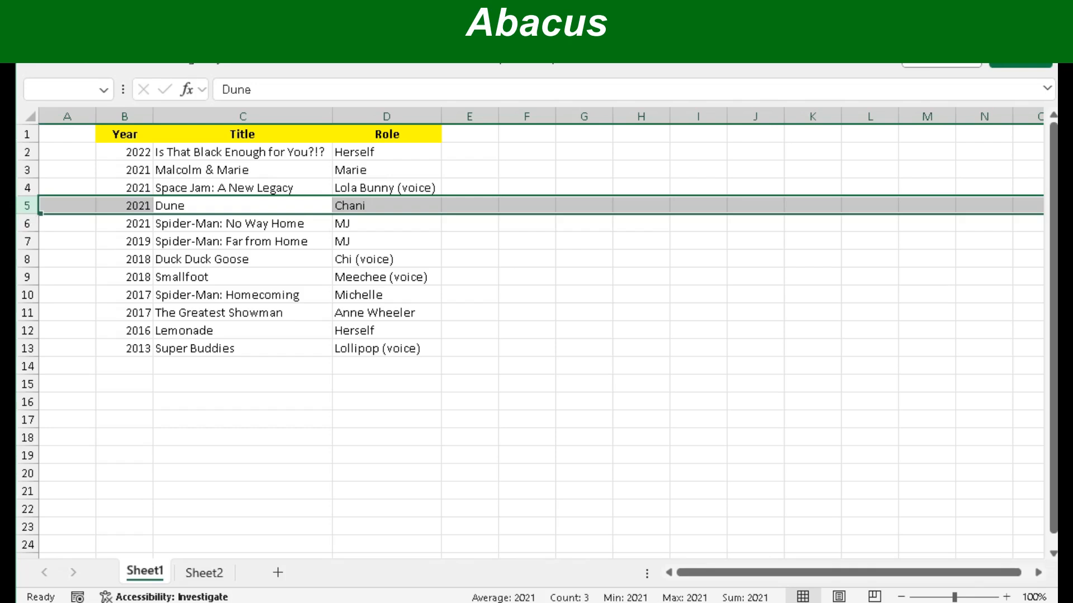
- Insert two blank rows above Dune and fill row 5 with 2024, Challengers, Tashi Duncan
{"action": "key", "text": "ctrl+shift+plus"}
{"action": "key", "text": "ctrl+shift+plus"}
{"action": "key", "text": "Left"}
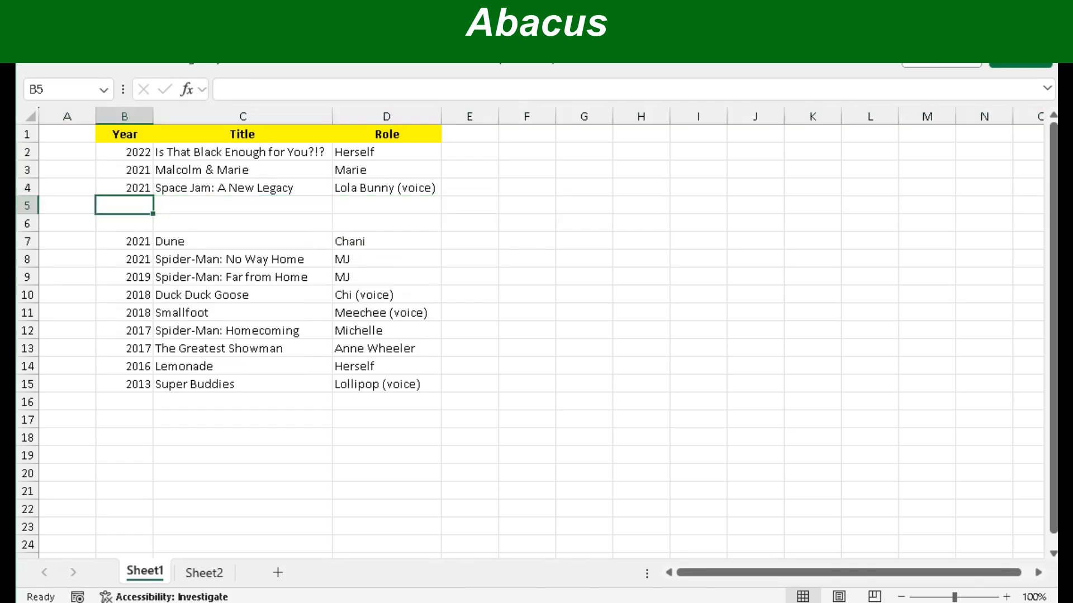
{"action": "type", "text": "2024"}
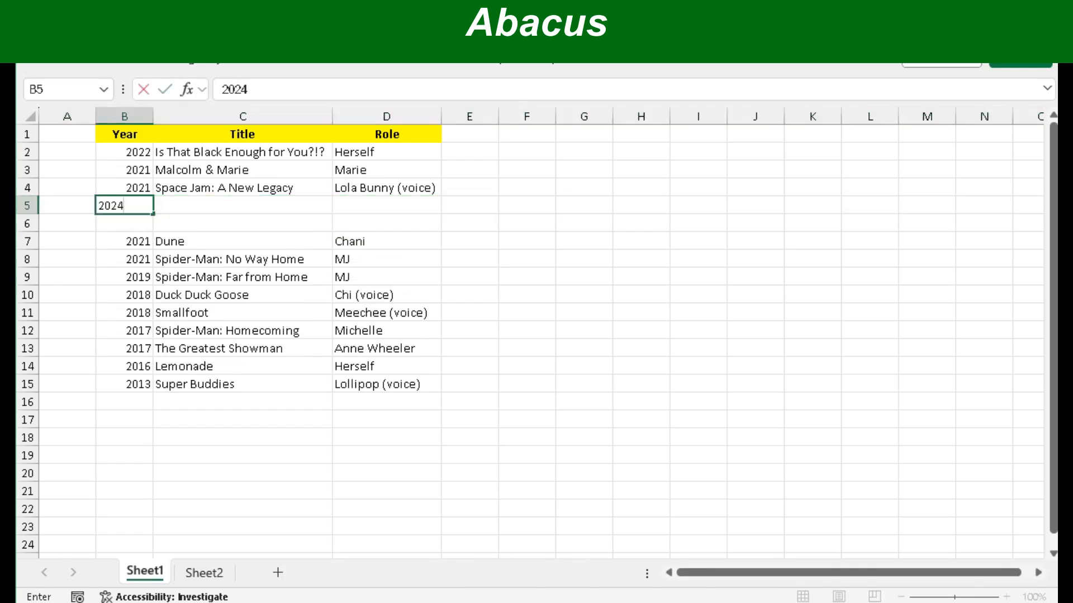
{"action": "key", "text": "Tab"}
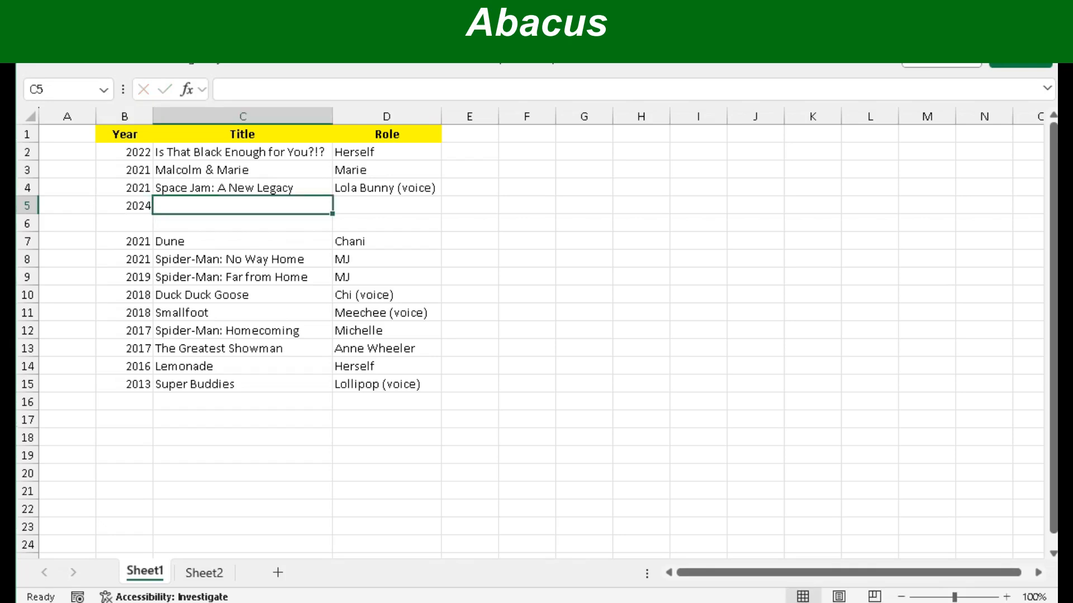
{"action": "type", "text": "Challeng"}
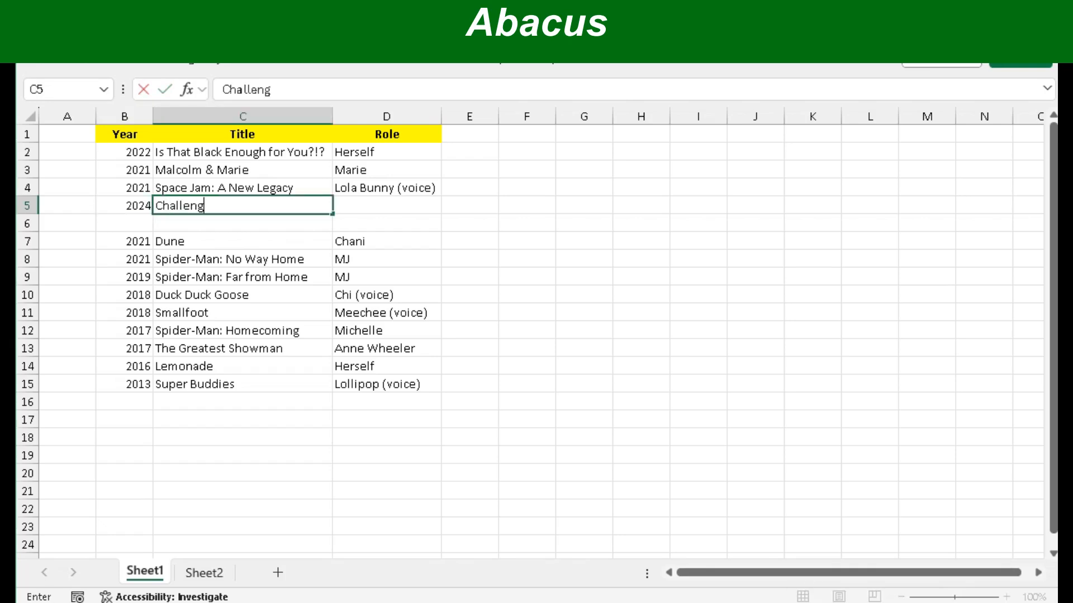
{"action": "type", "text": "ers"}
{"action": "type", "text": "hi Duncan"}
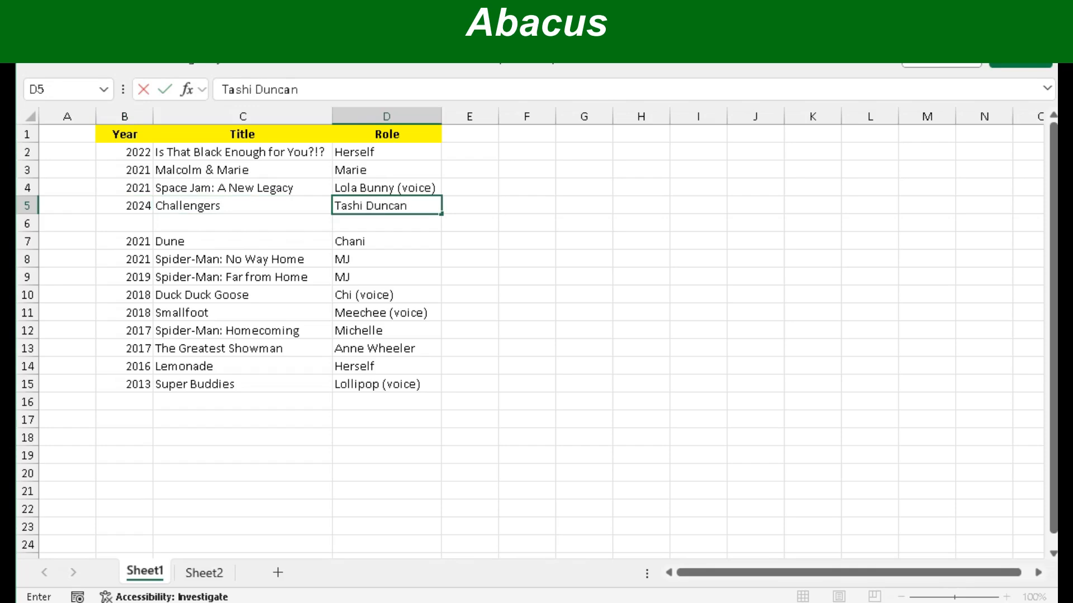
{"action": "key", "text": "Return"}
- Fill row 6 with 2024, Dune II, Chani
{"action": "type", "text": "2024"}
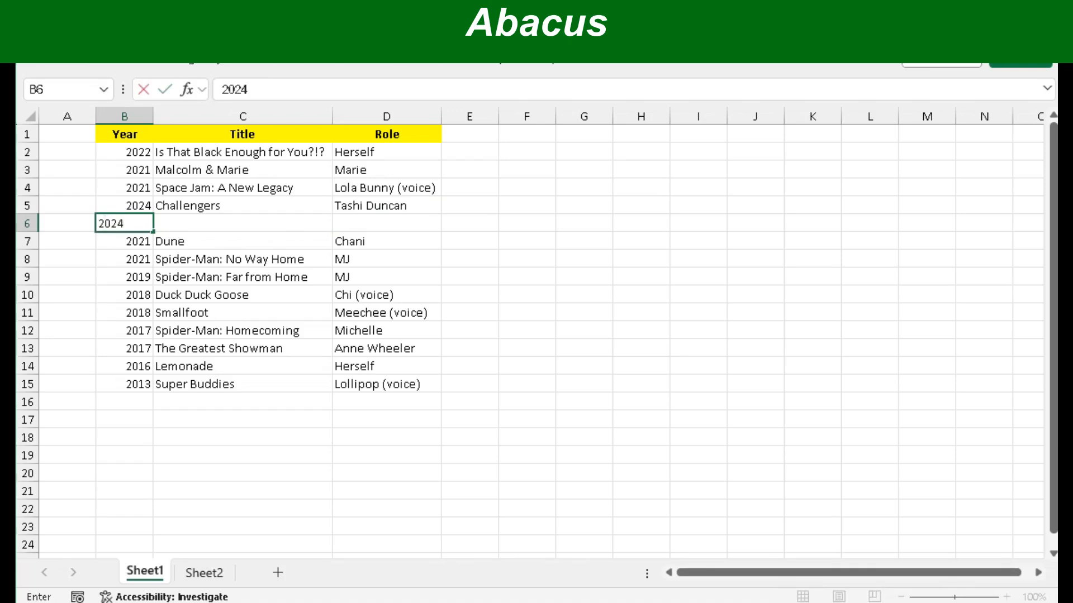
{"action": "key", "text": "Tab"}
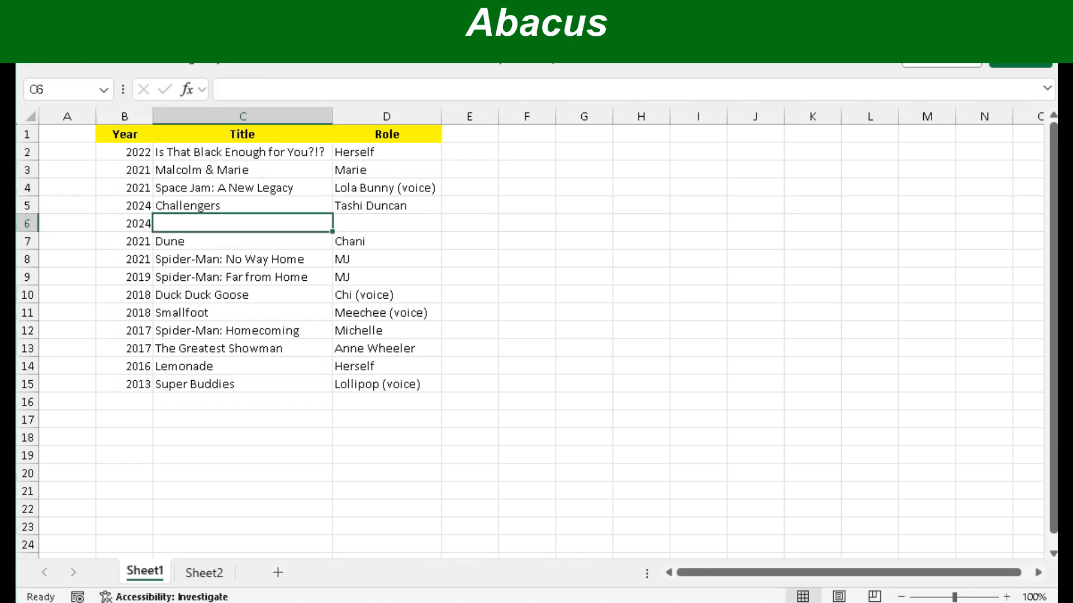
{"action": "type", "text": "Dune II"}
{"action": "key", "text": "Tab"}
{"action": "type", "text": "Cha"}
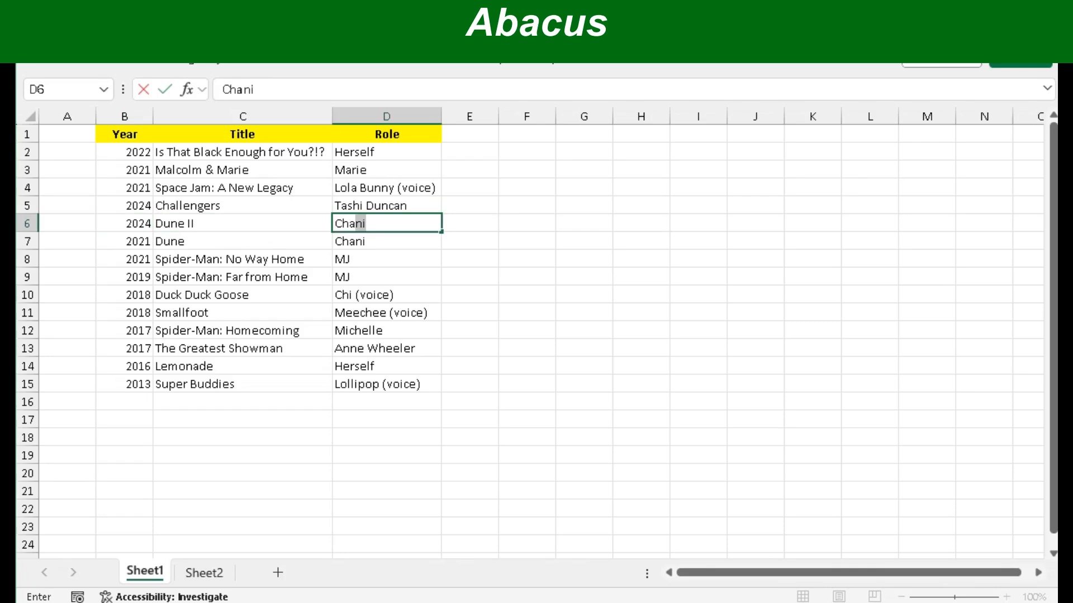
{"action": "type", "text": "ni"}
{"action": "key", "text": "Return"}
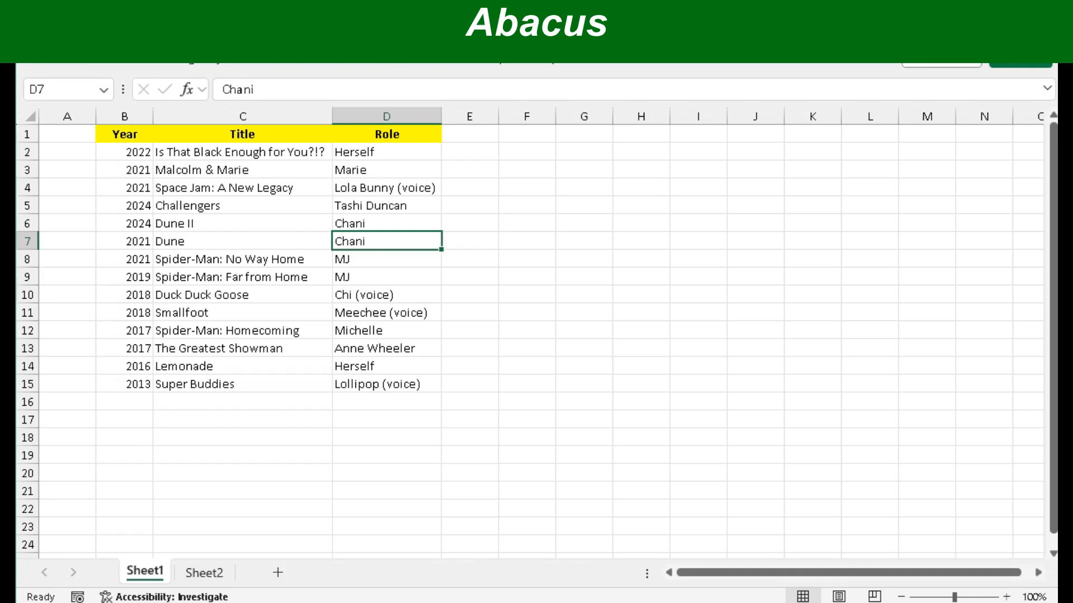
- Select the whole row 6 holding 2024 Dune II (Chani)
{"action": "key", "text": "Up"}
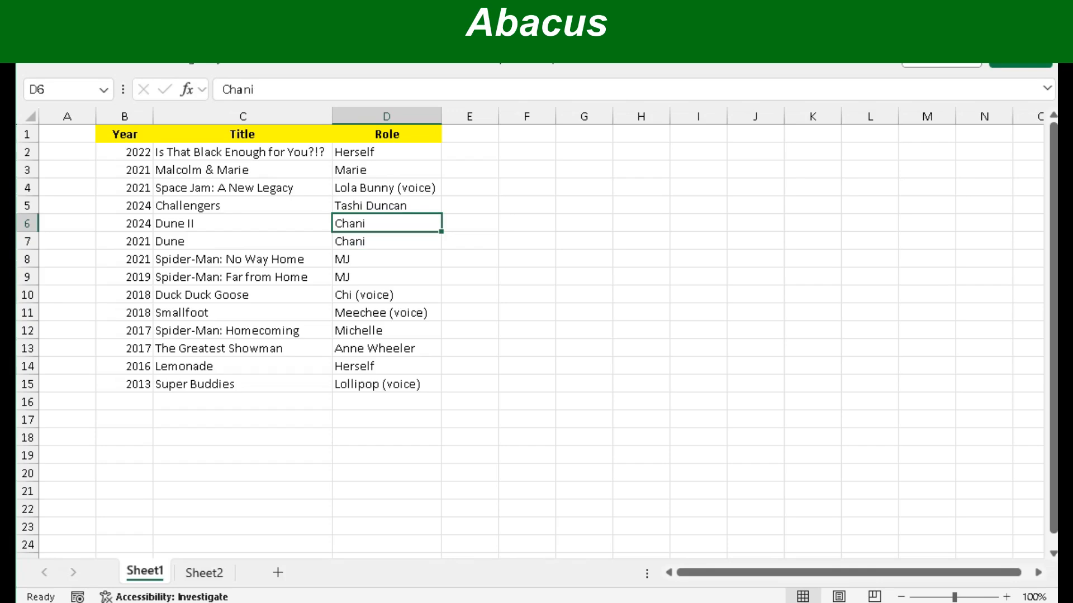
{"action": "left_click", "coordinate": [27, 223]}
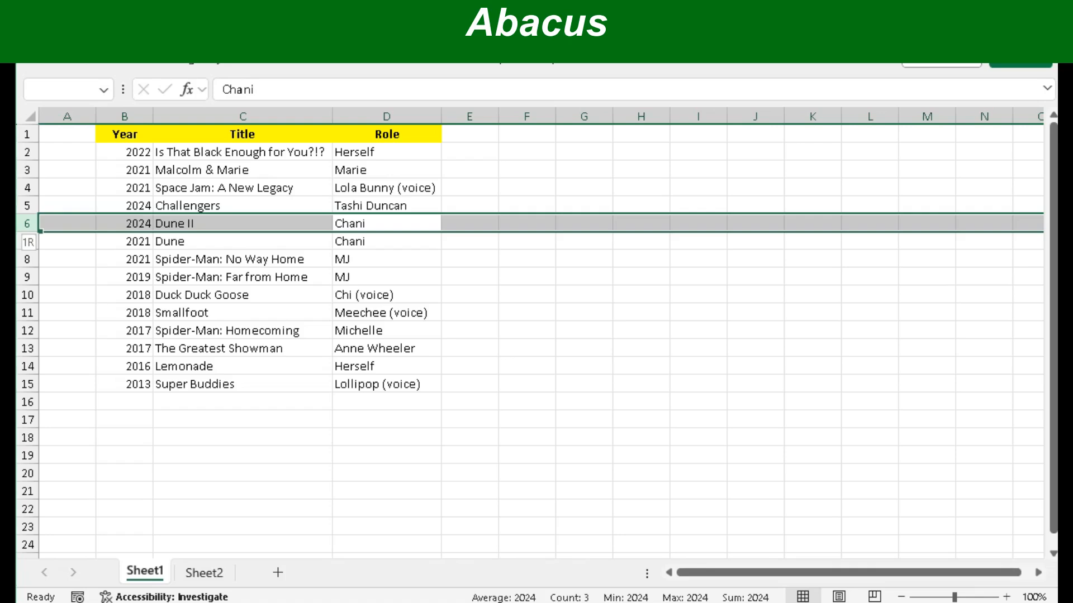
- Select rows 5–6 with Challengers and Dune II and cut them with Ctrl+X
{"action": "left_click_drag", "start_coordinate": [26, 223], "coordinate": [27, 205]}
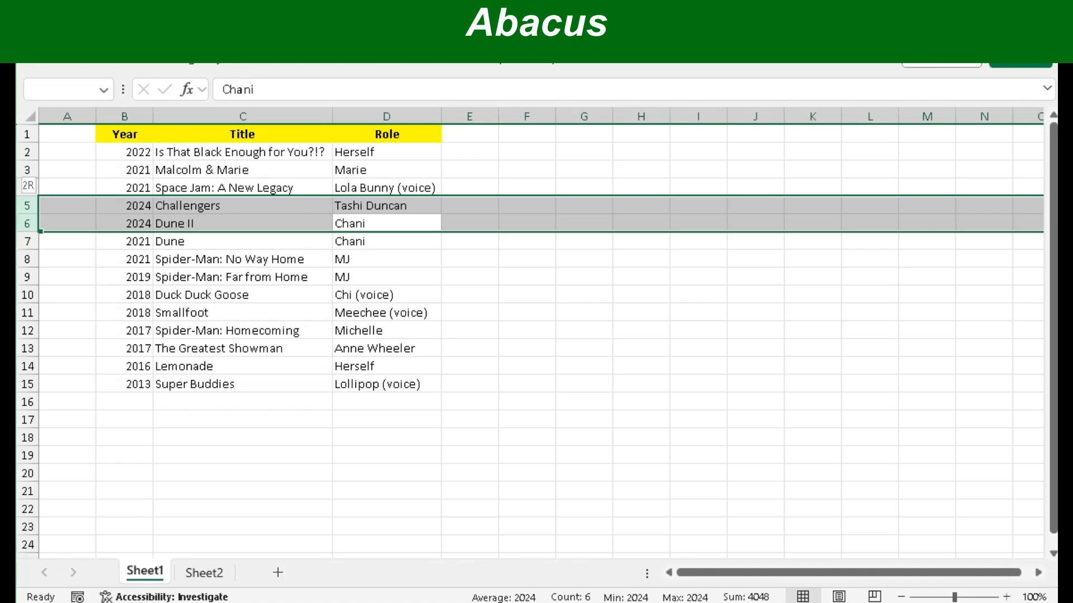
{"action": "left_click_drag", "start_coordinate": [27, 206], "coordinate": [27, 206]}
{"action": "key", "text": "ctrl+x"}
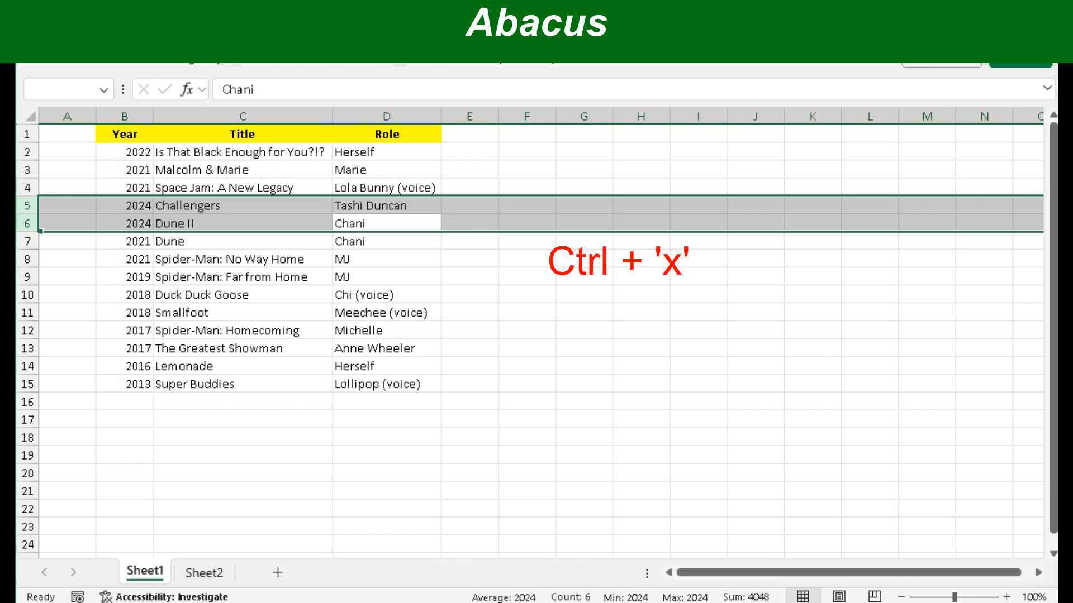
{"action": "key", "text": "ctrl+x"}
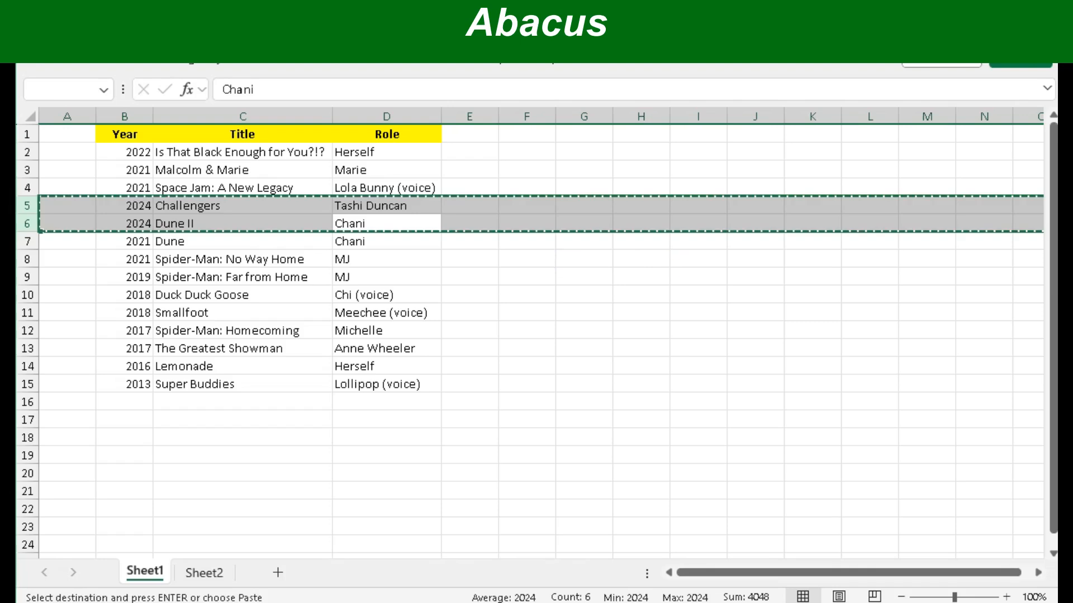
{"action": "key", "text": "Up"}
{"action": "key", "text": "Up"}
{"action": "key", "text": "Up"}
{"action": "key", "text": "Up"}
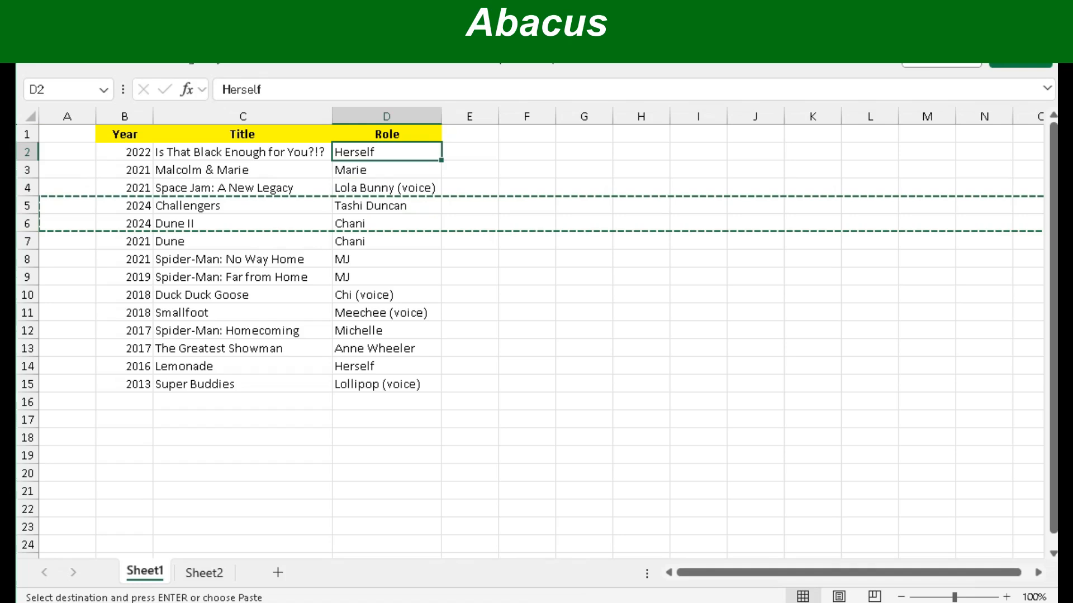
- Select row 2 and insert the cut rows, placing Challengers and Dune II in rows 2–3
{"action": "key", "text": "Left"}
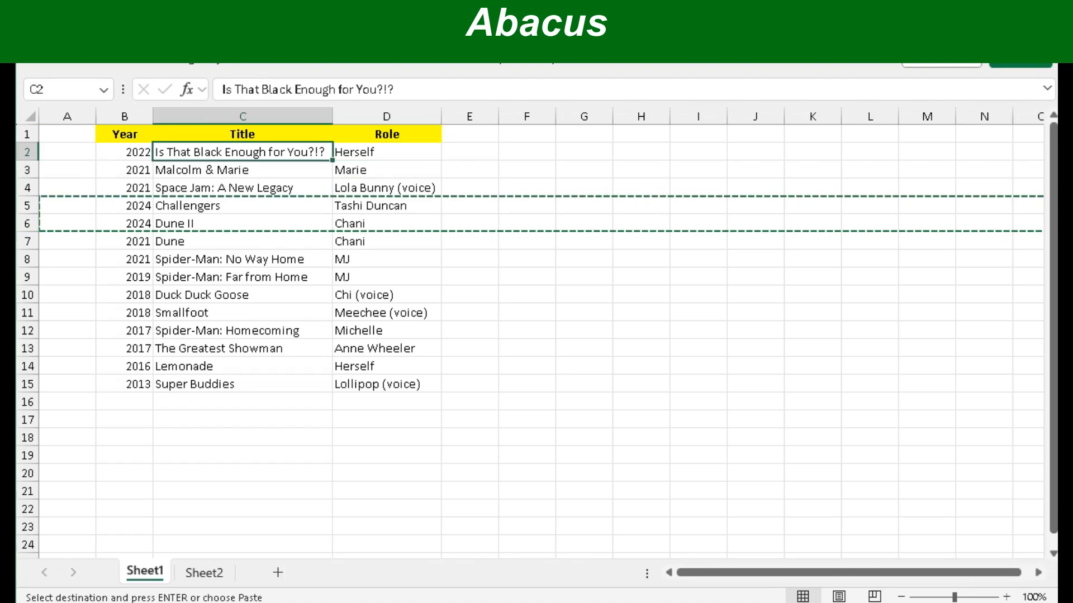
{"action": "left_click", "coordinate": [27, 152]}
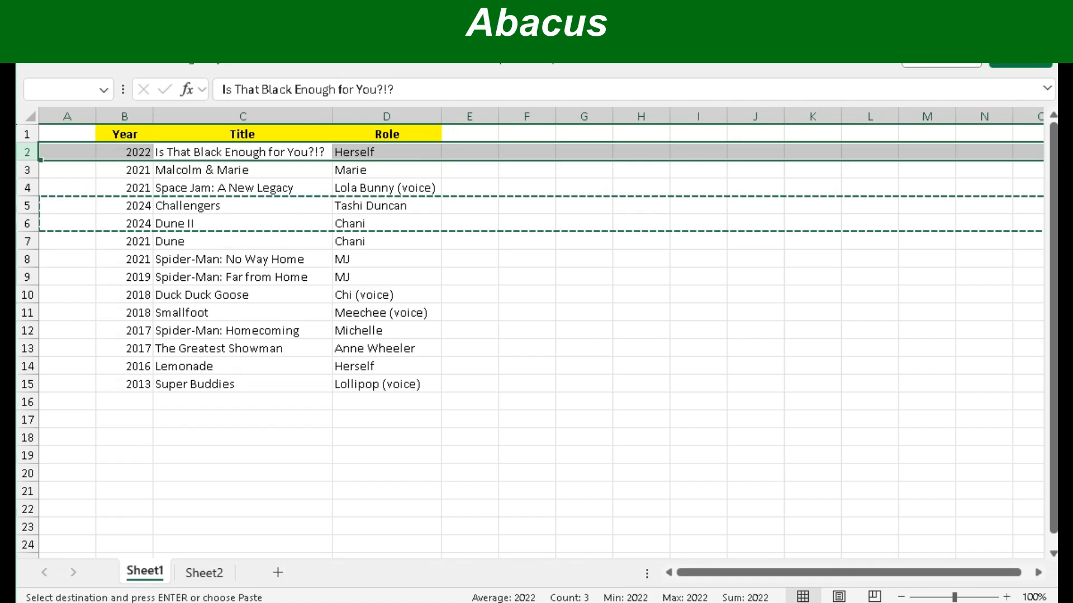
{"action": "key", "text": "ctrl+plus"}
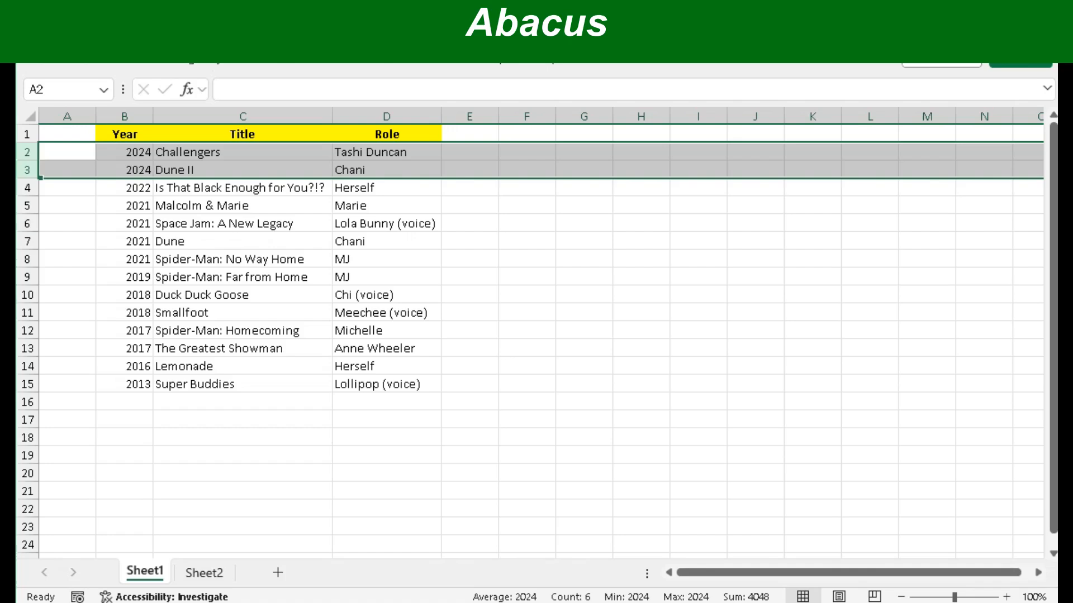
{"action": "left_click", "coordinate": [124, 152]}
{"action": "left_click", "coordinate": [124, 169]}
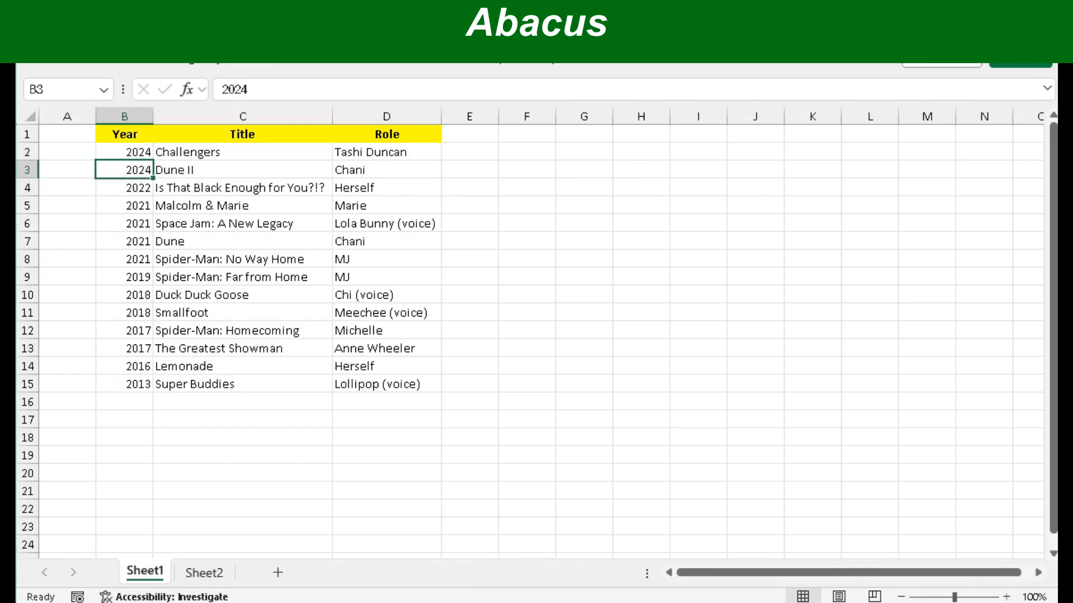
{"action": "left_click", "coordinate": [27, 170]}
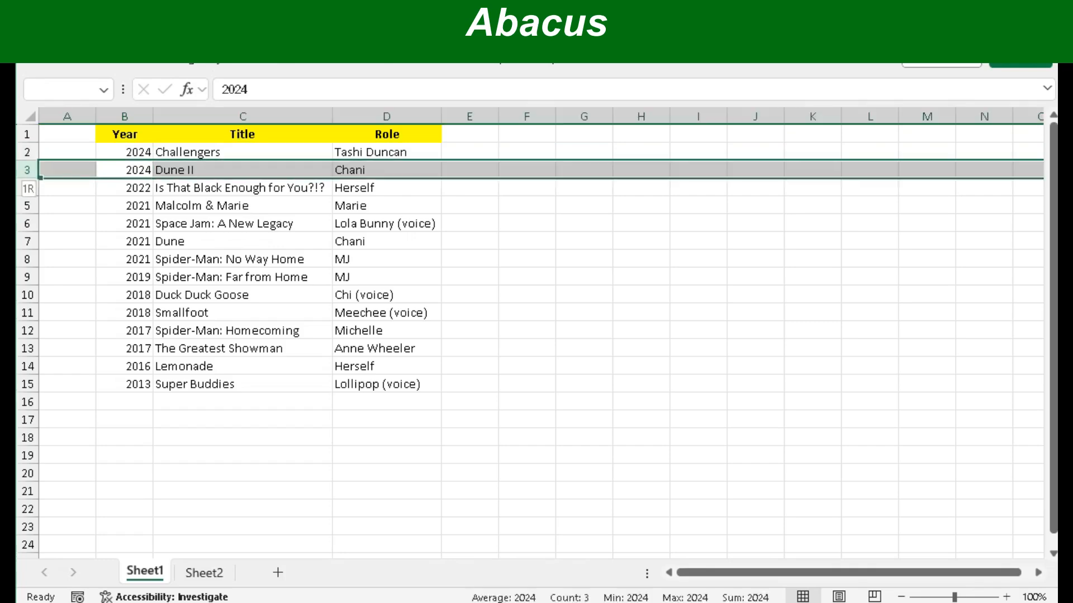
{"action": "left_click_drag", "start_coordinate": [27, 178], "coordinate": [27, 195]}
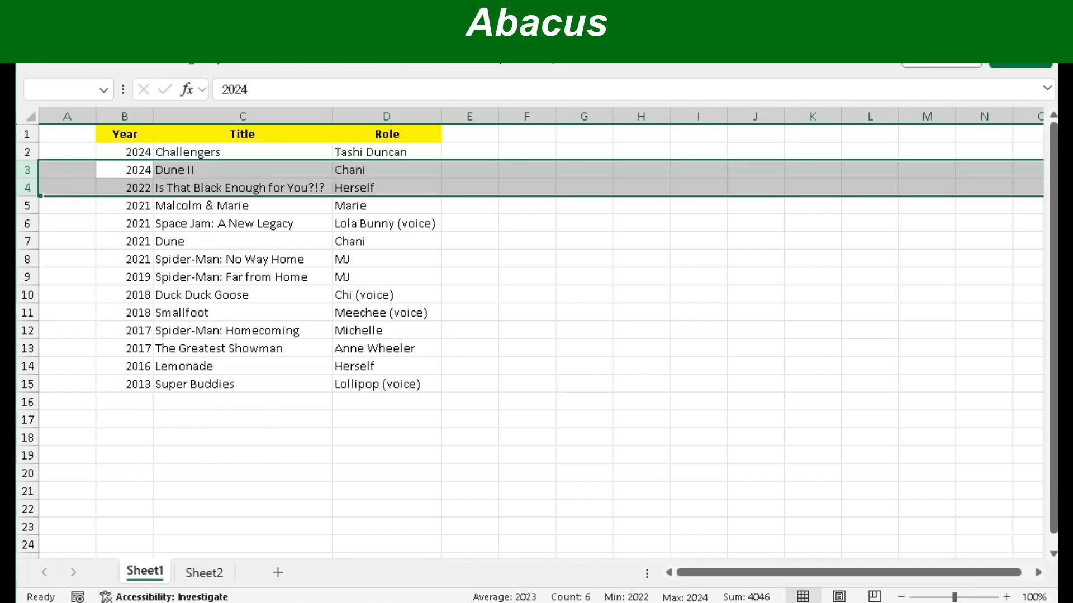
{"action": "scroll", "coordinate": [541, 335], "scroll_direction": "right", "scroll_amount": 8}
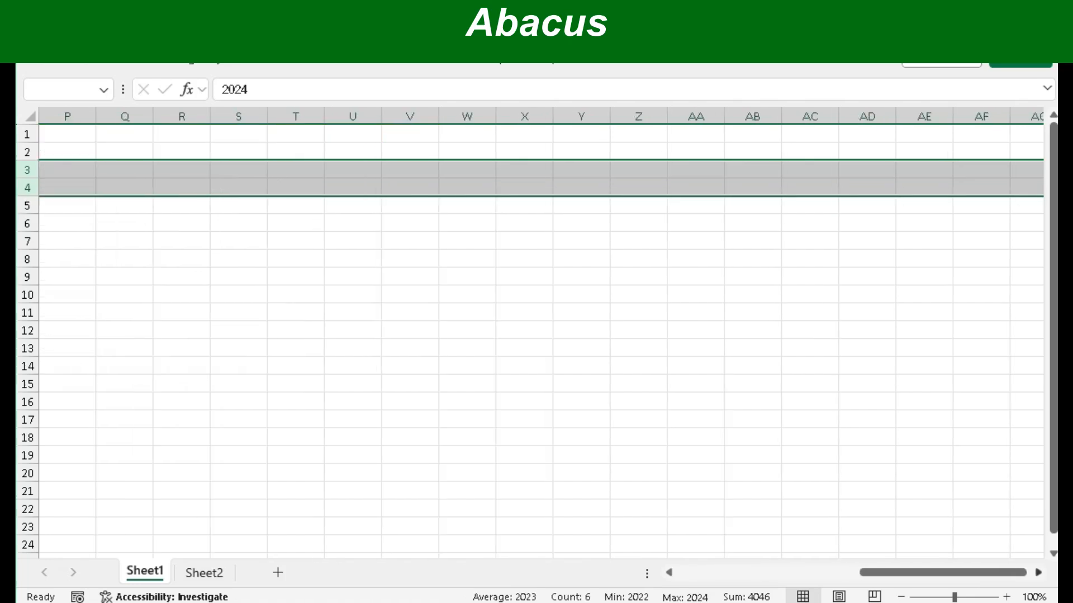
{"action": "scroll", "coordinate": [541, 335], "scroll_direction": "right", "scroll_amount": 15}
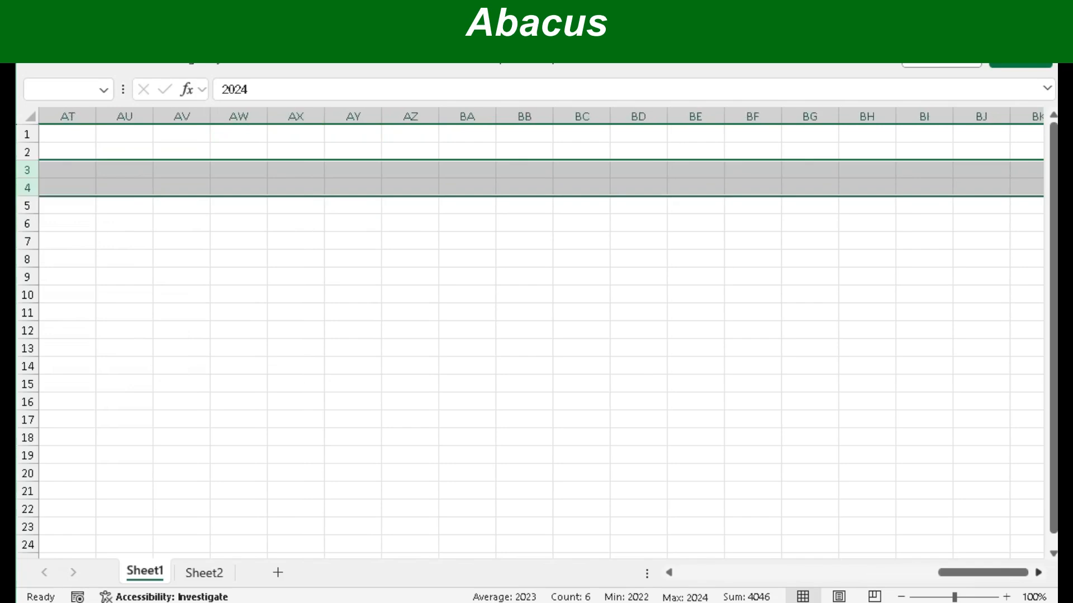
{"action": "left_click_drag", "start_coordinate": [983, 573], "coordinate": [721, 573]}
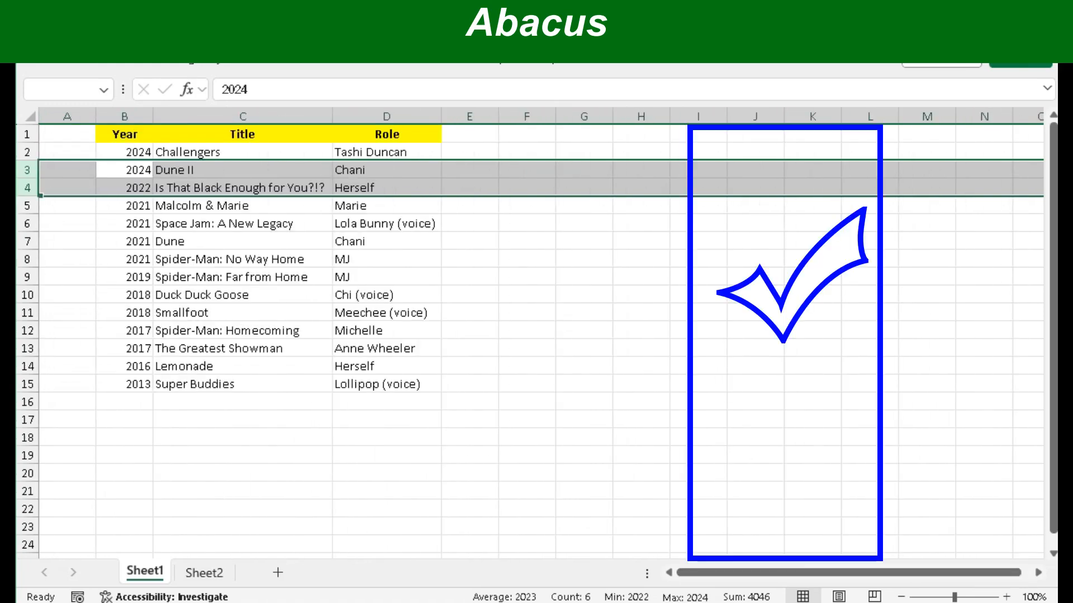
{"action": "left_click", "coordinate": [527, 187]}
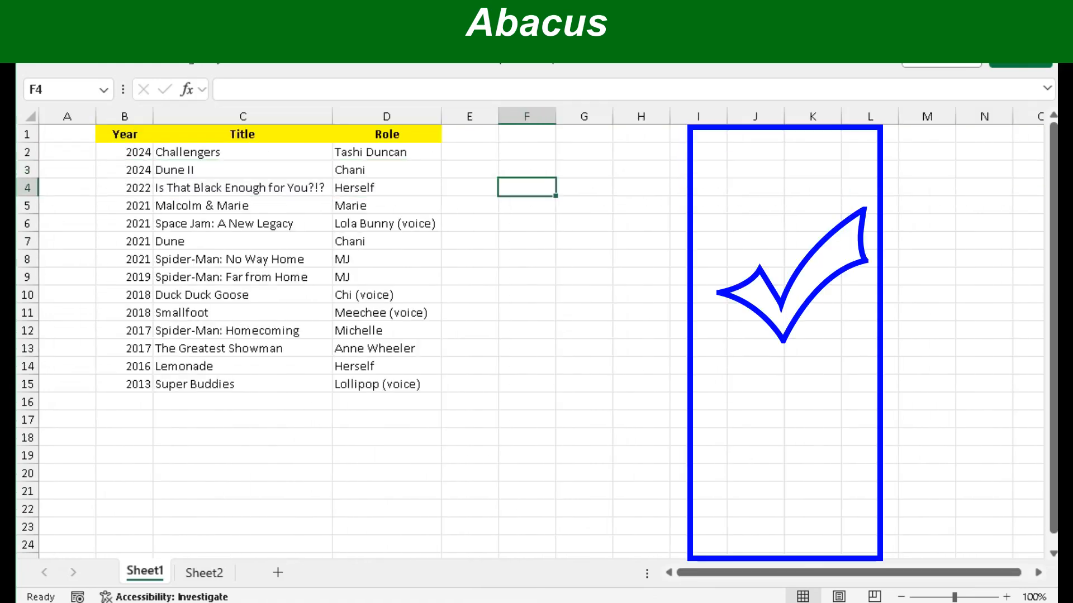